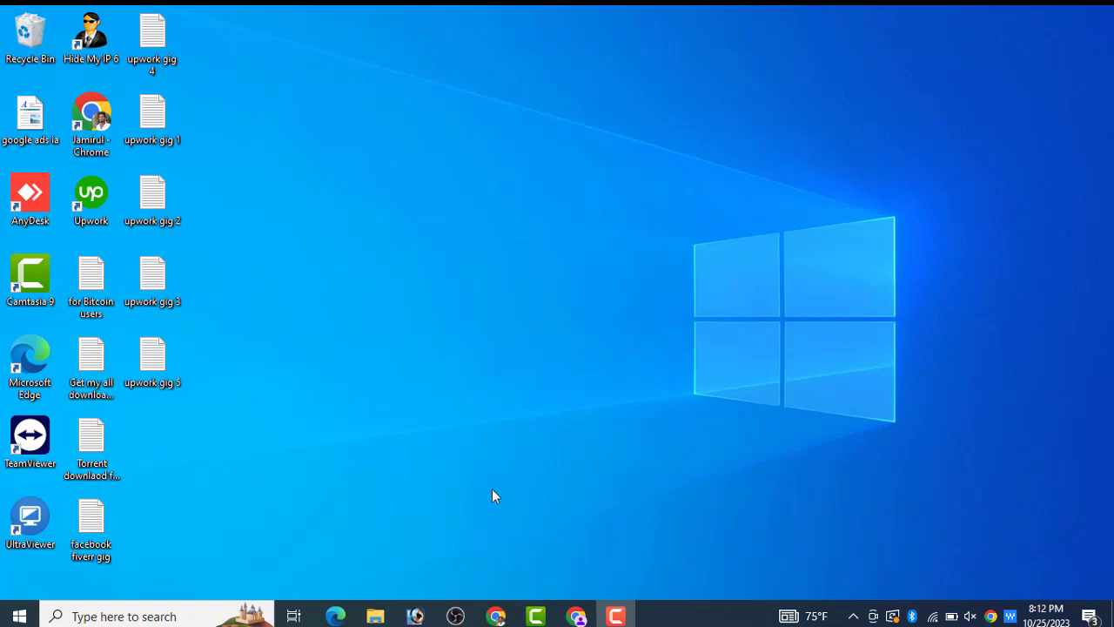
# - Bring Chrome back up, open a new blank tab, and check the VPN extension panel
pyautogui.click(579, 616)
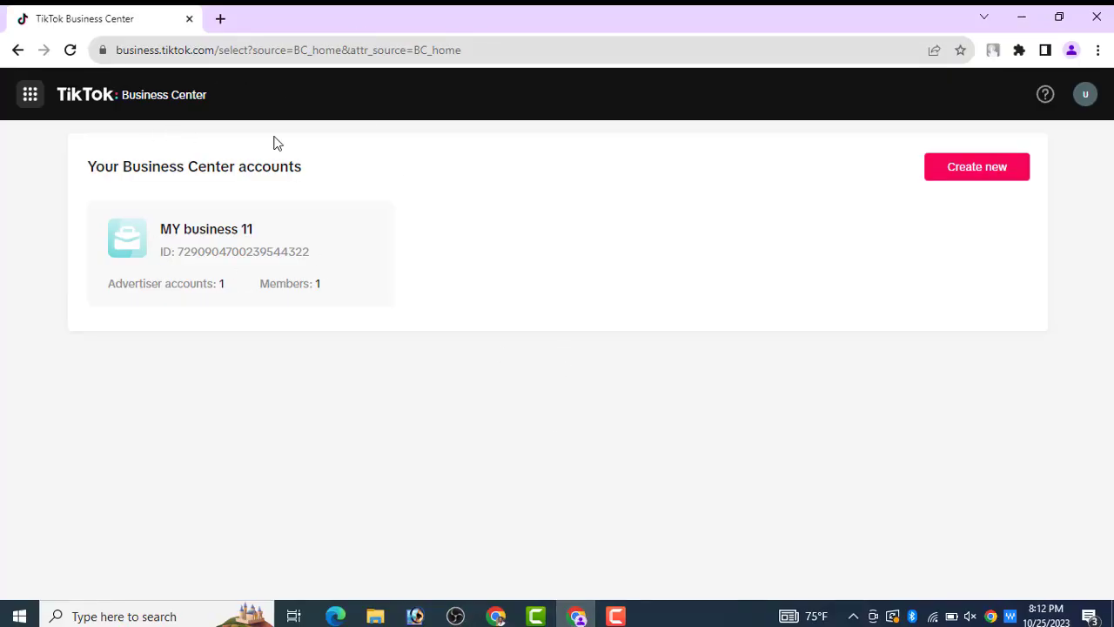
pyautogui.click(220, 18)
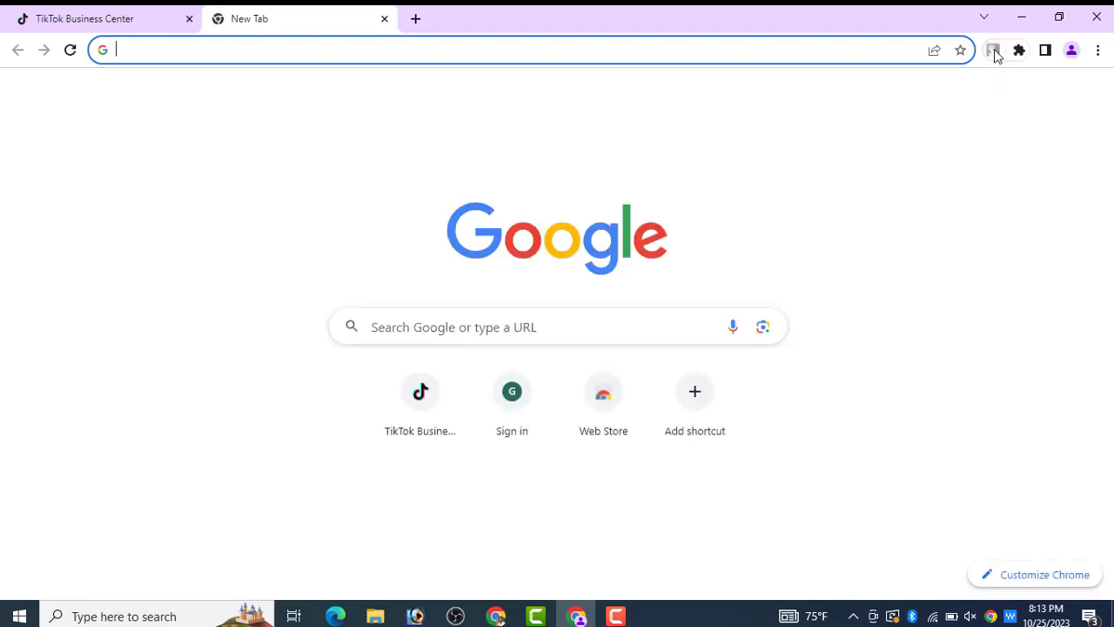
pyautogui.click(995, 52)
pyautogui.click(927, 165)
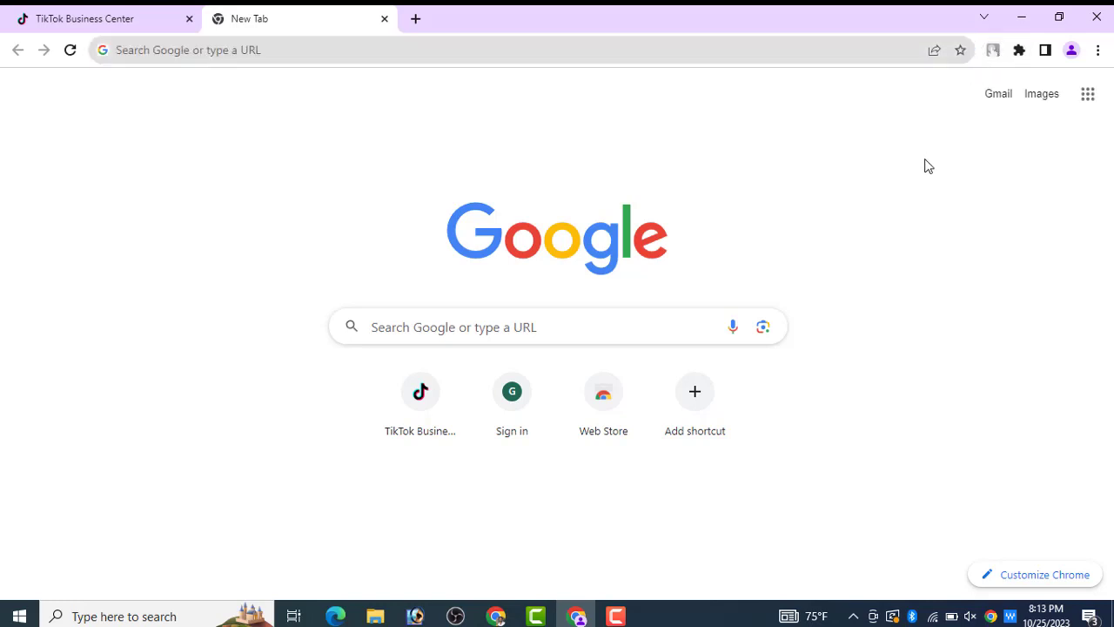
# - Place the cursor in the new tab's search bar, dismissing the recent-search suggestions
pyautogui.click(719, 49)
pyautogui.click(1050, 214)
pyautogui.click(659, 49)
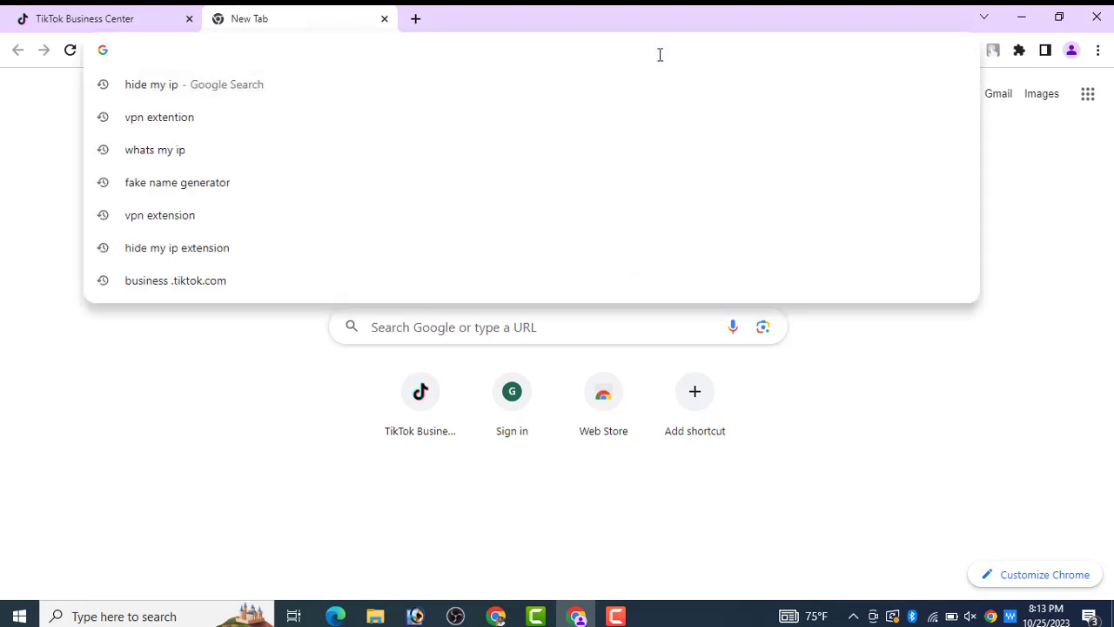
pyautogui.click(1037, 214)
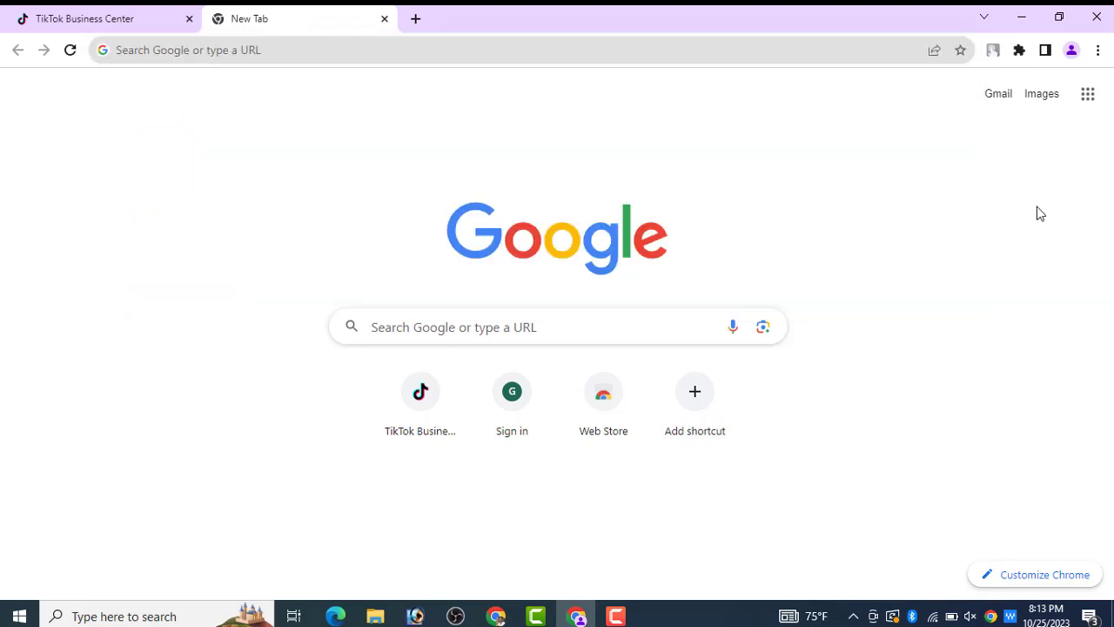
pyautogui.click(610, 58)
# - Search Google for business .tiktok.com and open the TikTok Business Center result
pyautogui.write('bu')
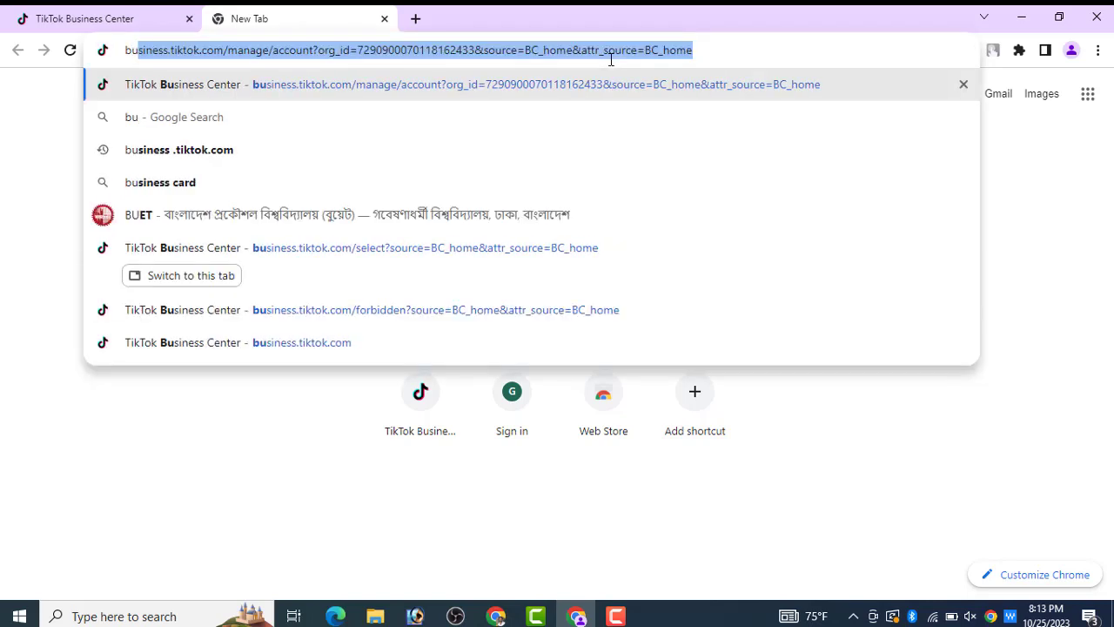
pyautogui.click(389, 148)
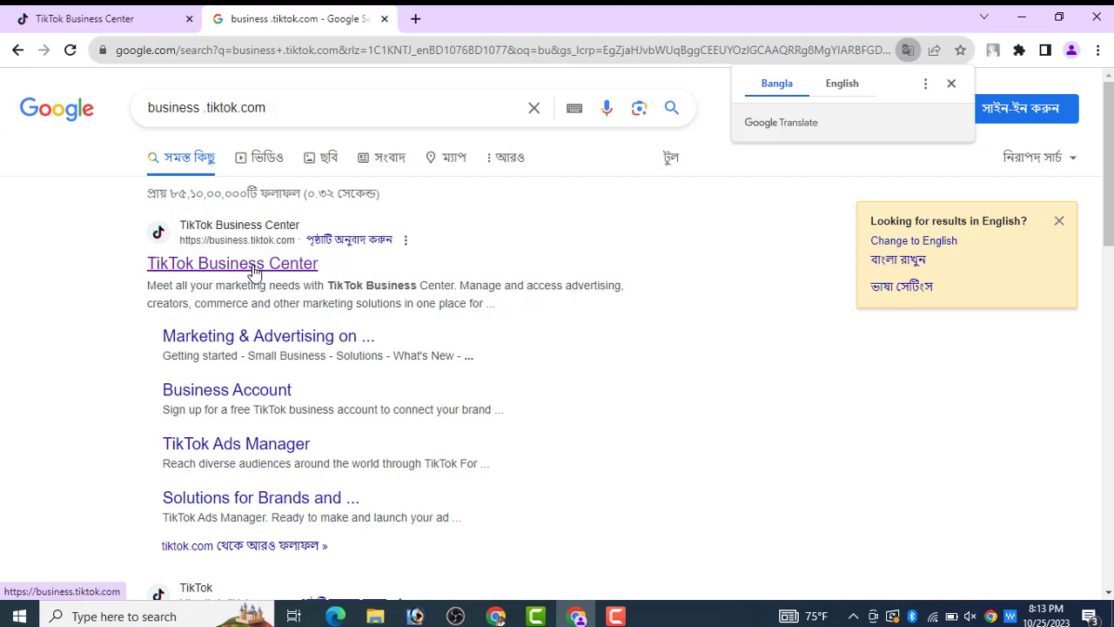
pyautogui.click(245, 270)
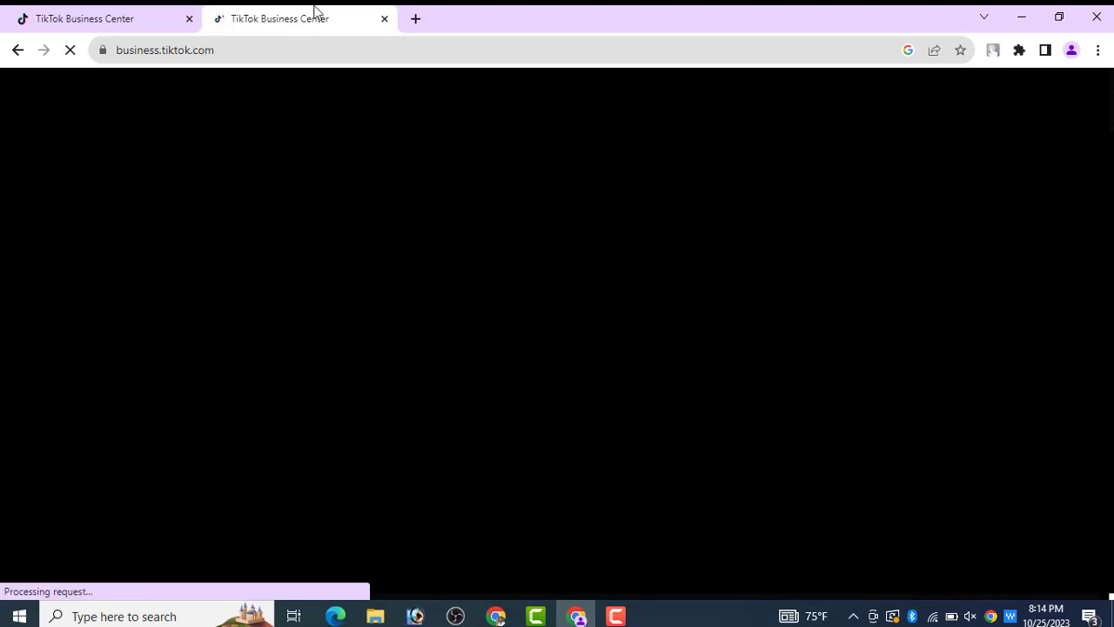
# - Return to the Business Center accounts tab and bring up the Create new Business Center form
pyautogui.click(130, 12)
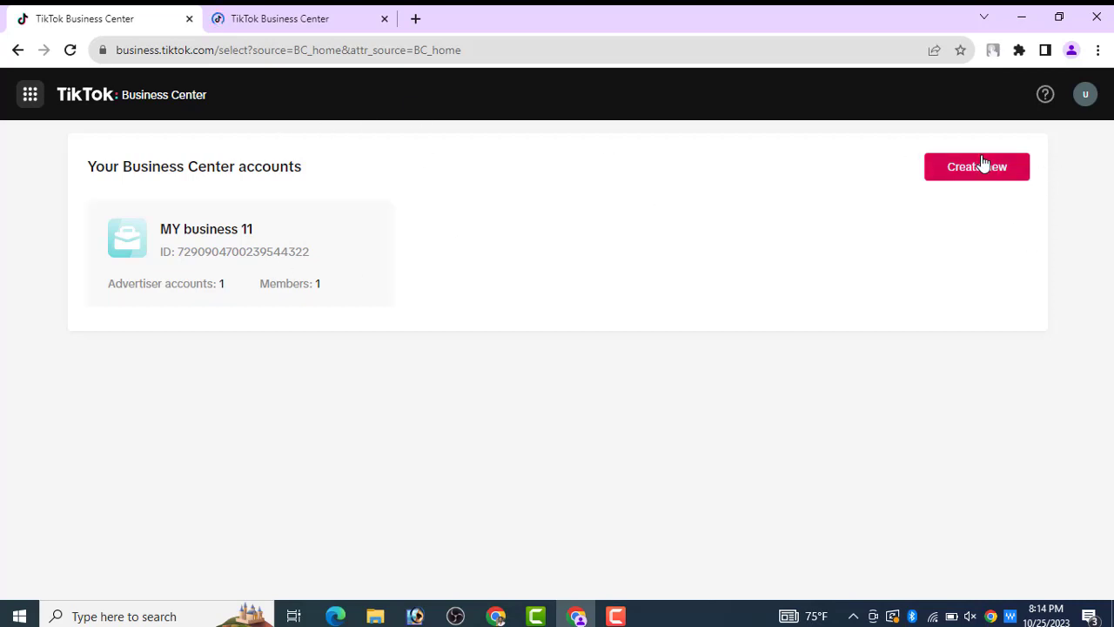
pyautogui.click(1003, 177)
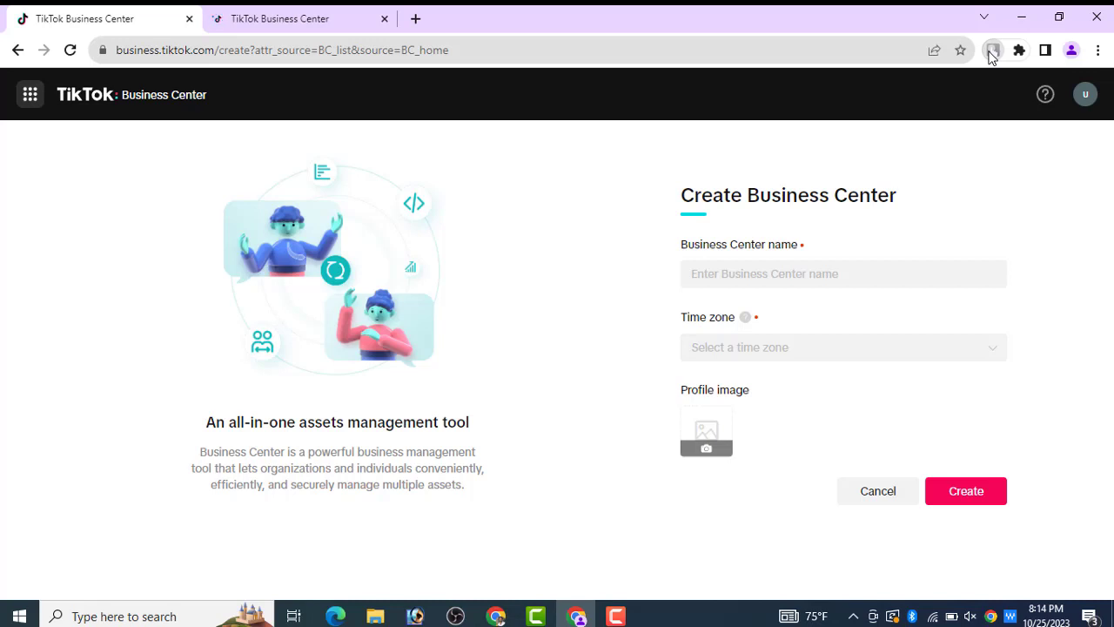
pyautogui.click(992, 51)
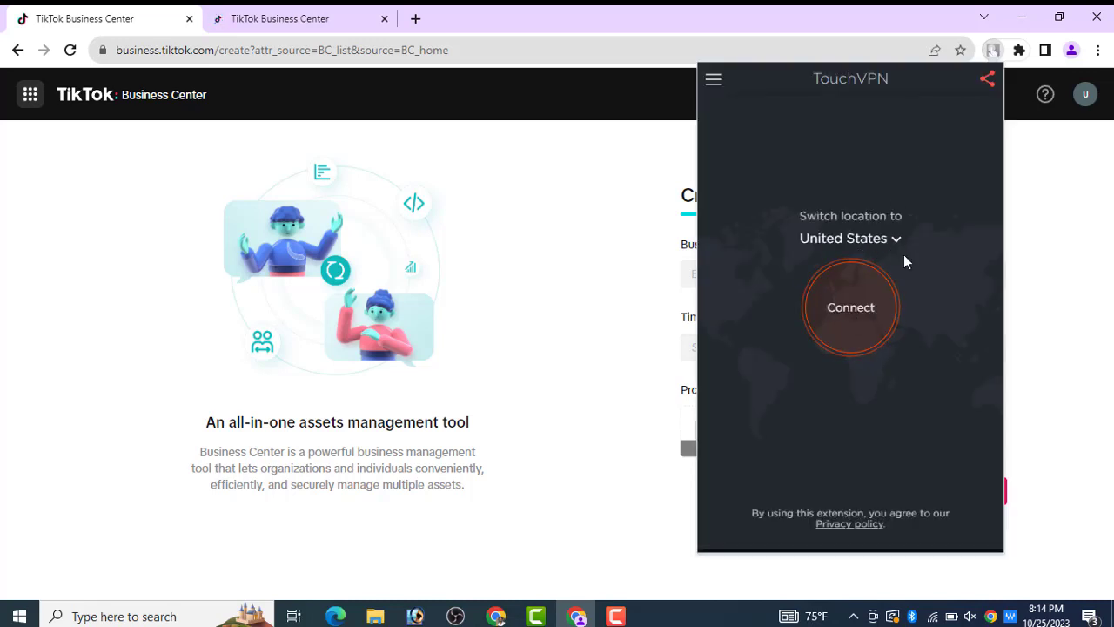
# - Connect TouchVPN through United States, close the duplicate TikTok tab, and start a fresh tab
pyautogui.click(850, 308)
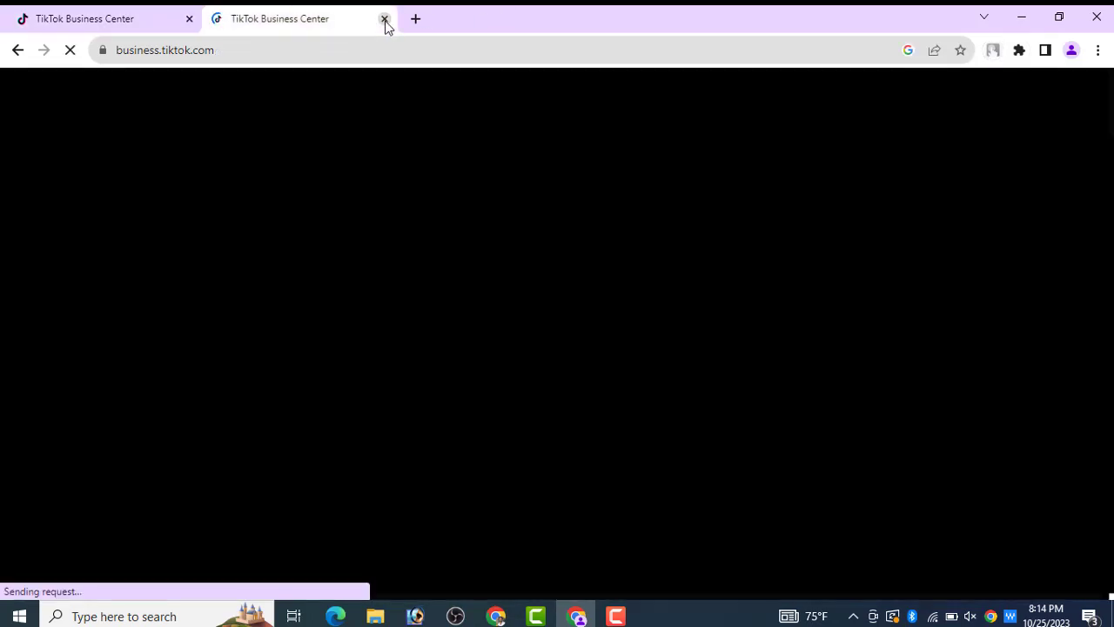
pyautogui.click(384, 18)
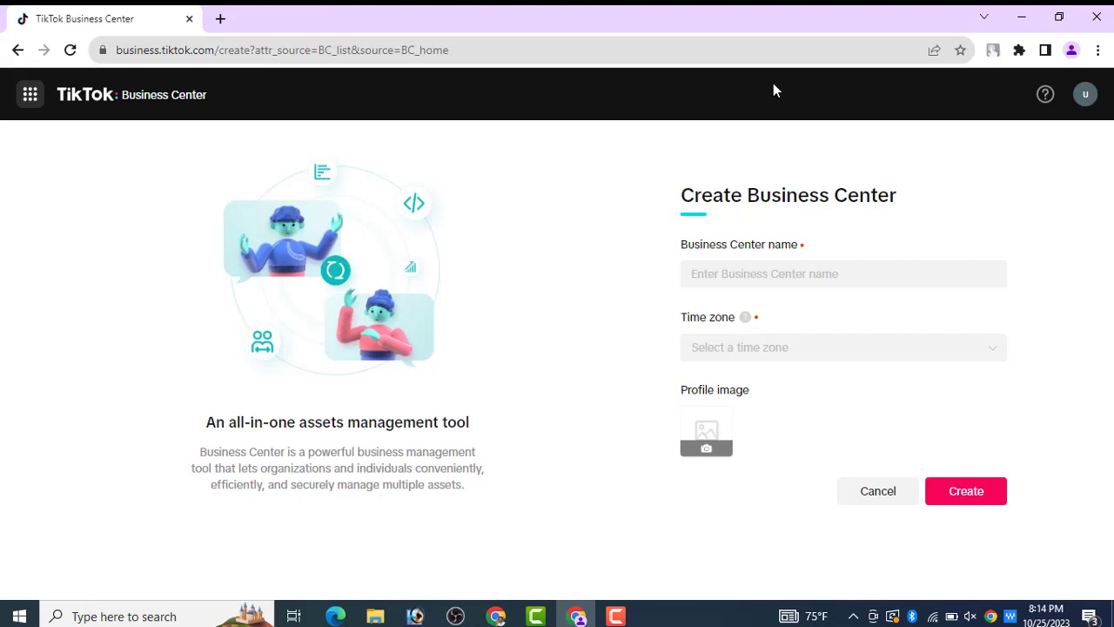
pyautogui.click(993, 52)
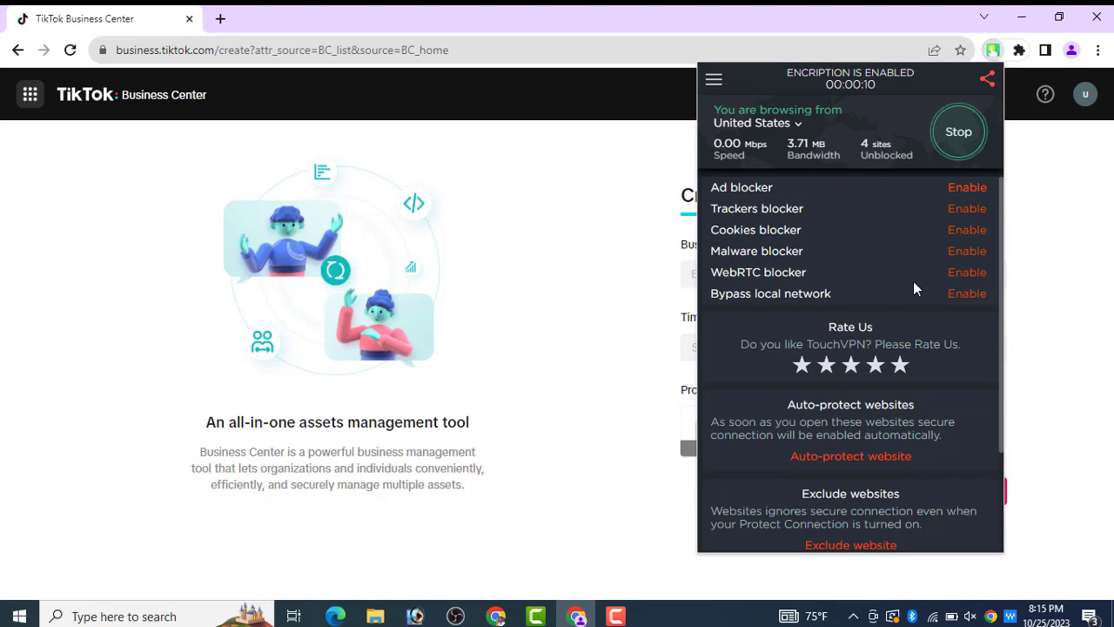
pyautogui.click(220, 17)
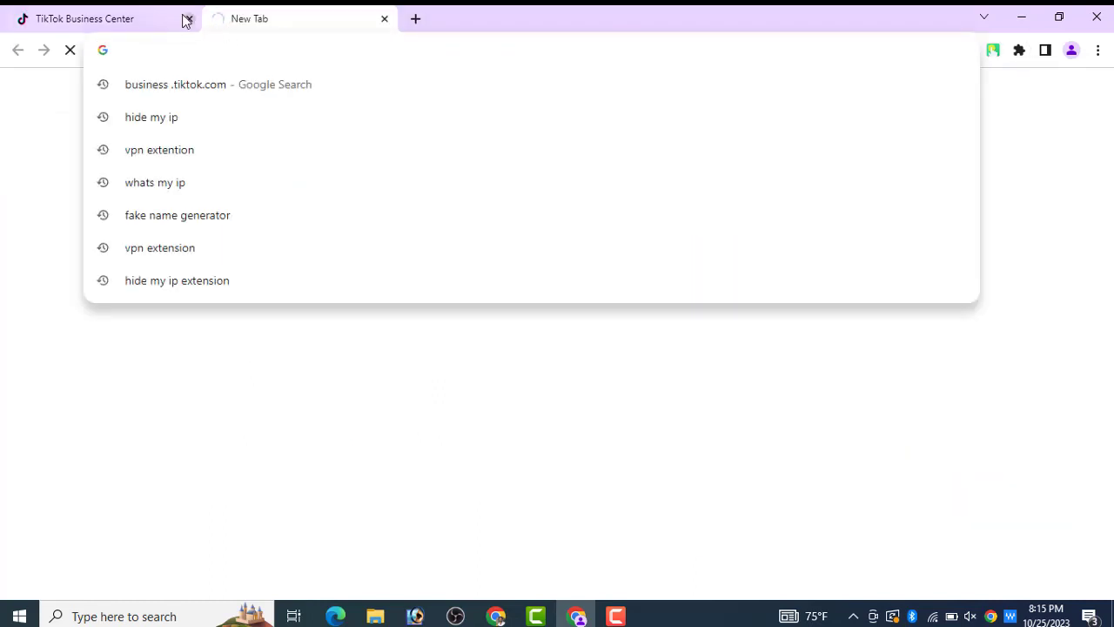
# - Close the old Create Business Center tab, keeping the new blank tab
pyautogui.click(179, 17)
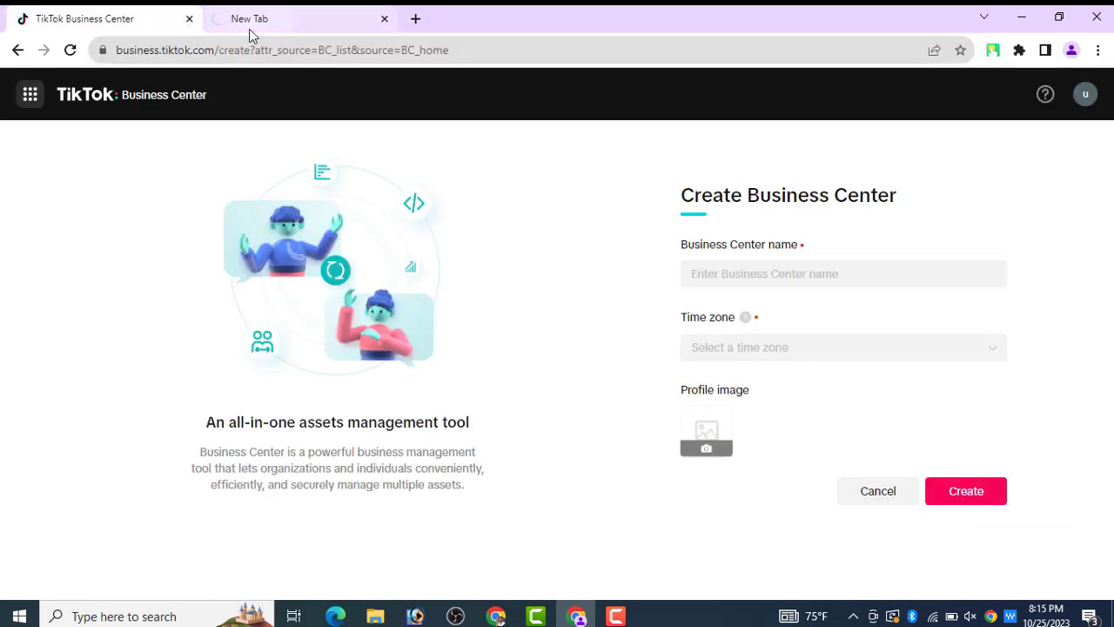
pyautogui.click(217, 28)
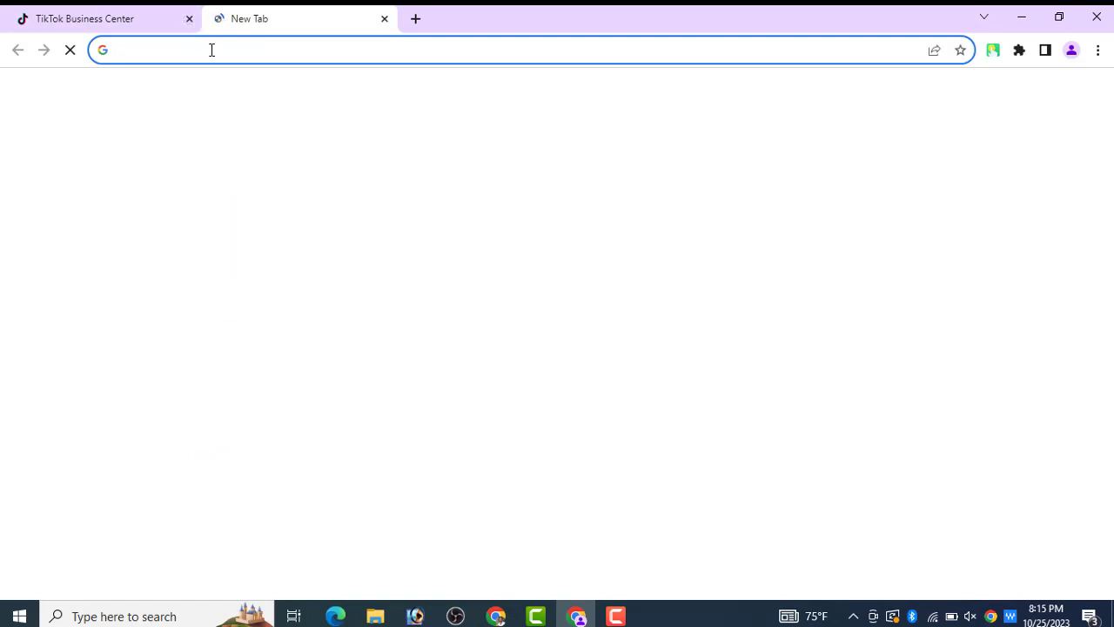
pyautogui.click(189, 19)
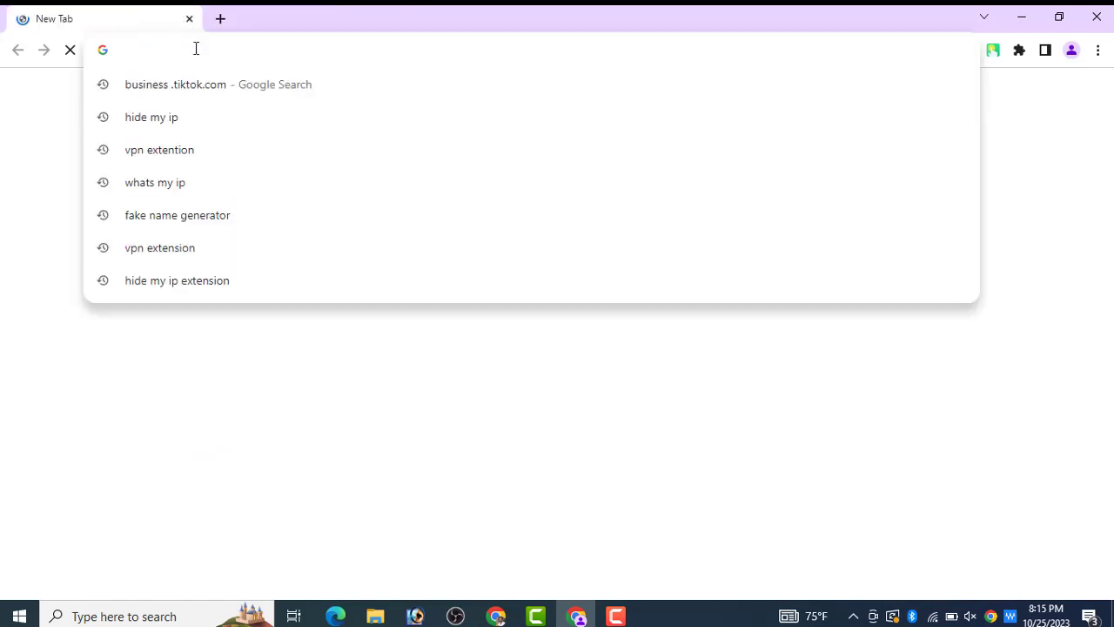
# - Search Google for business .tiktok.com and translate the results page to English
pyautogui.write('bu')
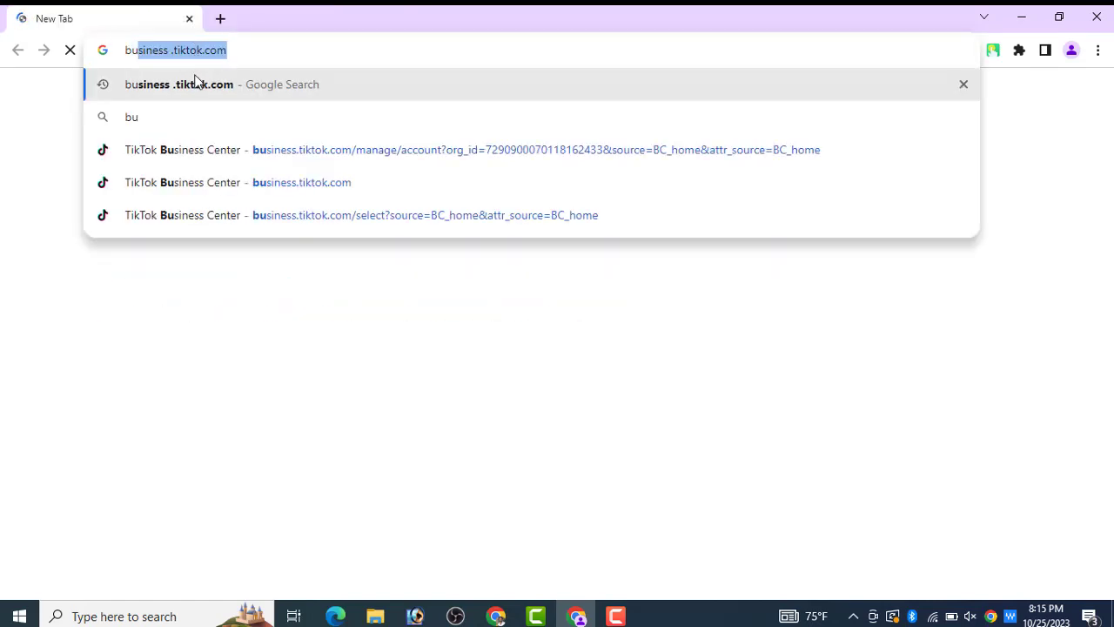
pyautogui.click(194, 84)
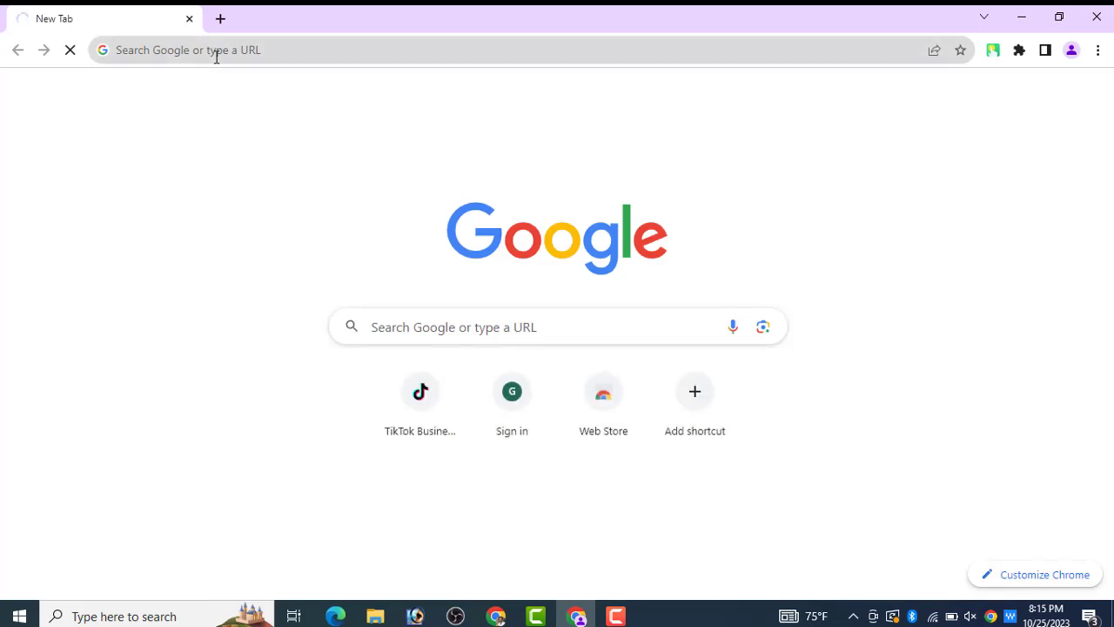
pyautogui.click(216, 55)
pyautogui.write('bu')
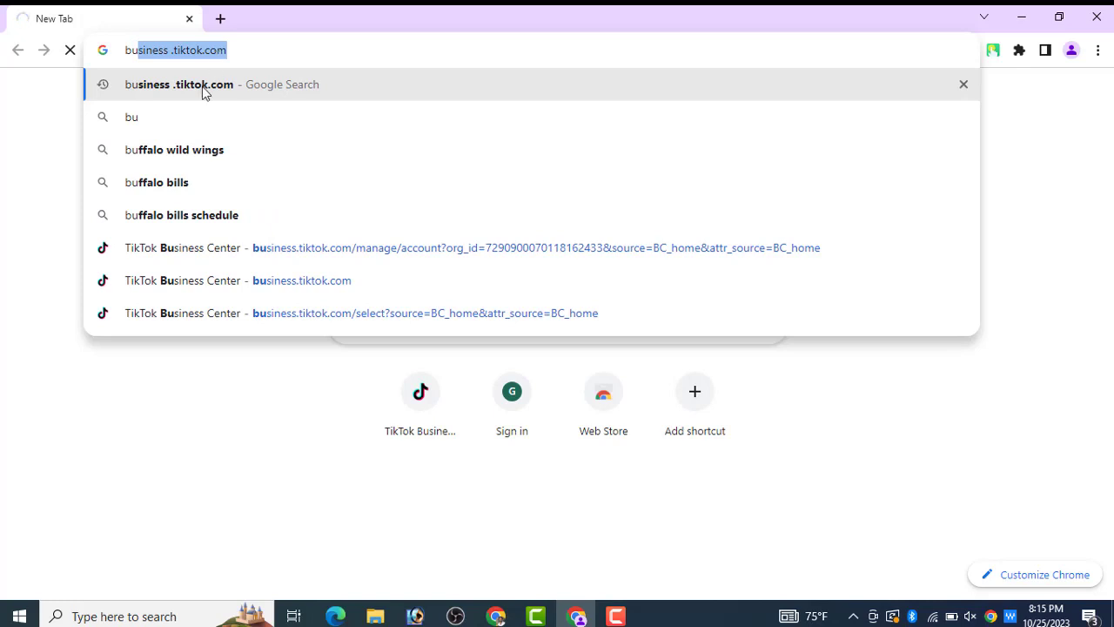
pyautogui.click(202, 86)
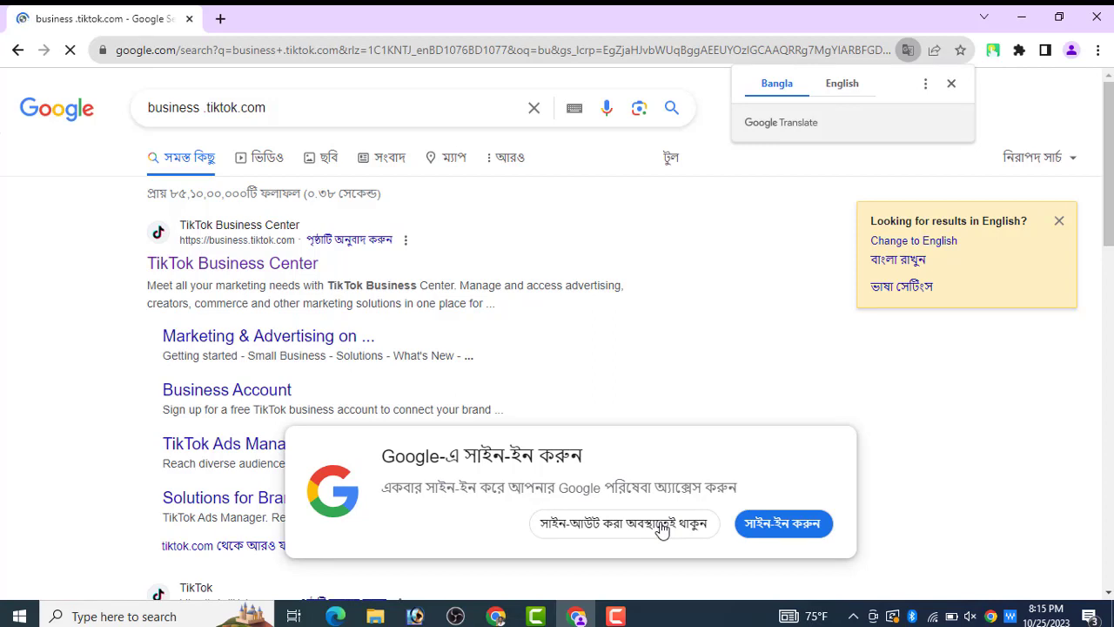
pyautogui.click(838, 91)
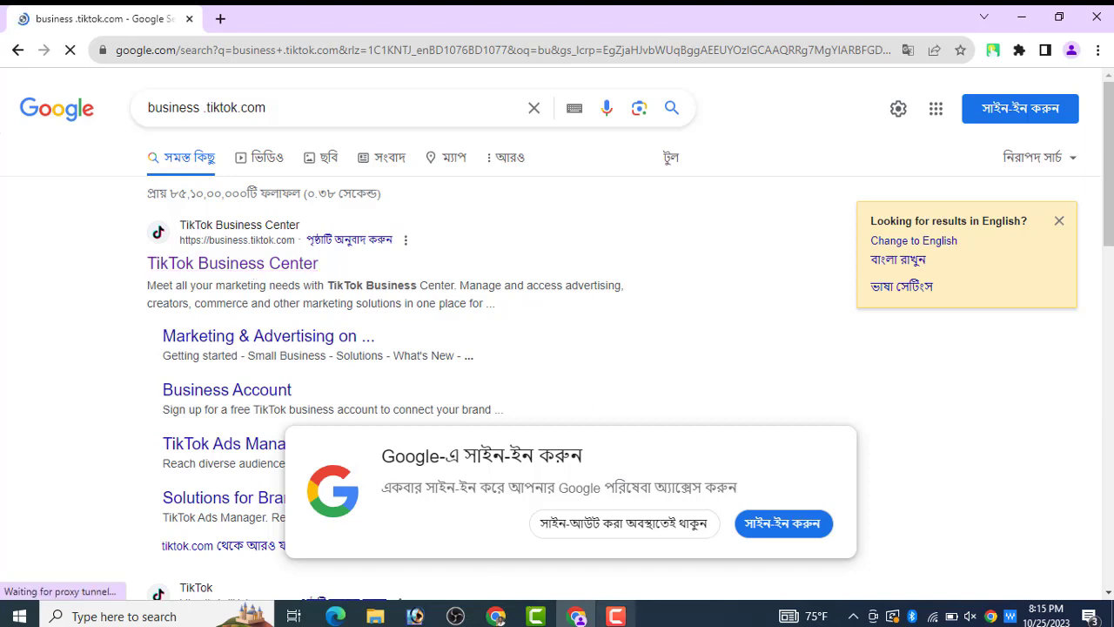
# - On the TikTok Business Center welcome page, choose Get started to reach account selection
pyautogui.click(615, 615)
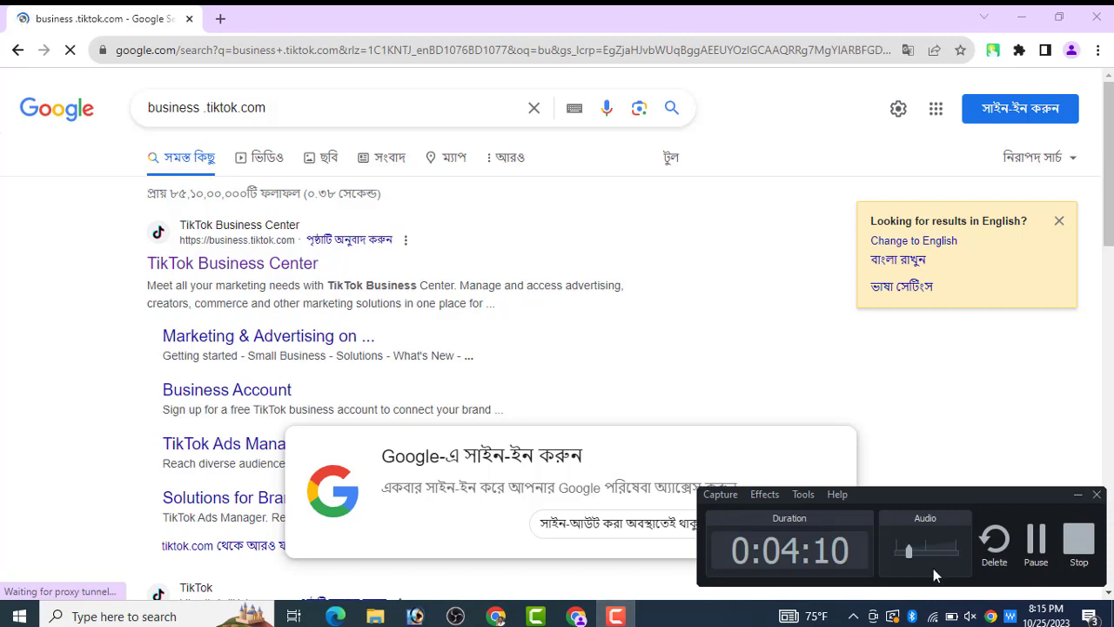
pyautogui.click(1034, 534)
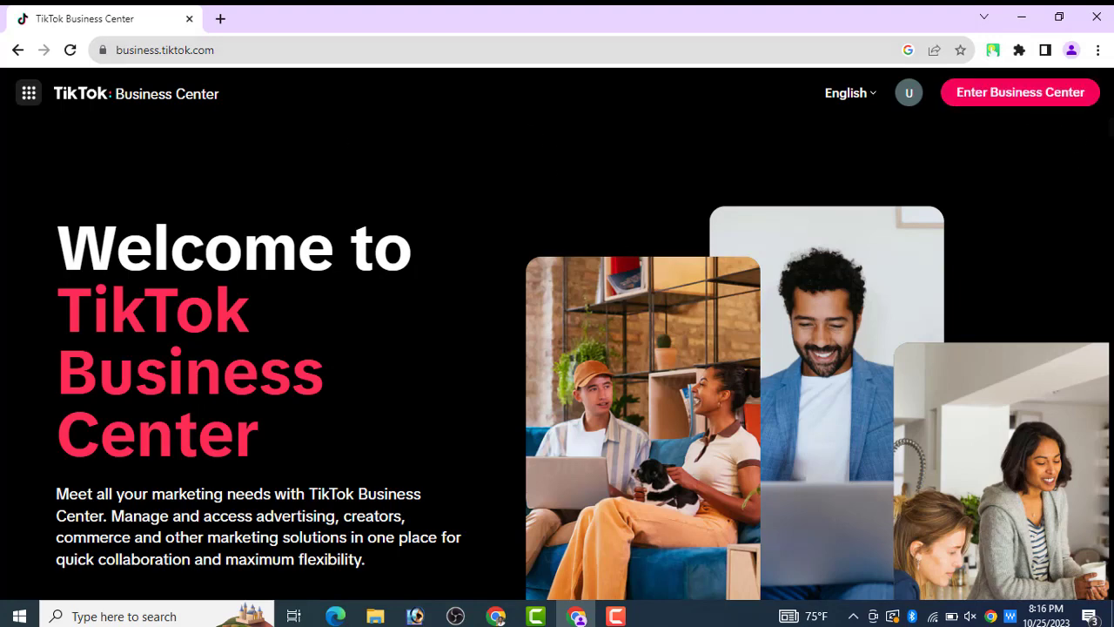
pyautogui.hotkey('ctrl', 'a')
pyautogui.click(1045, 291)
pyautogui.scroll(-2, 825, 418)
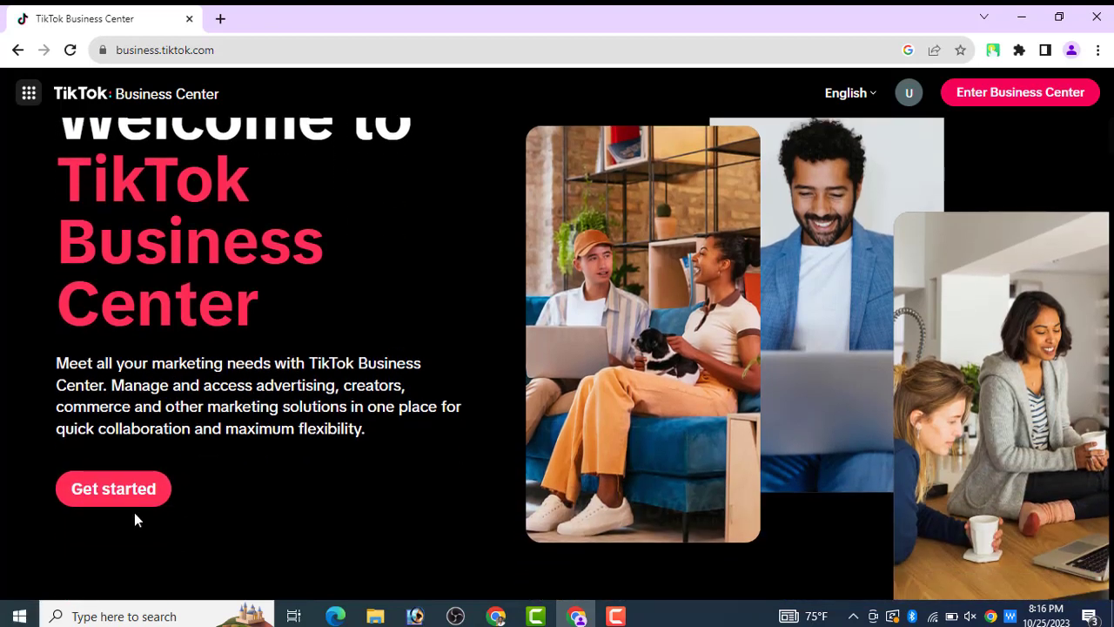
pyautogui.click(133, 506)
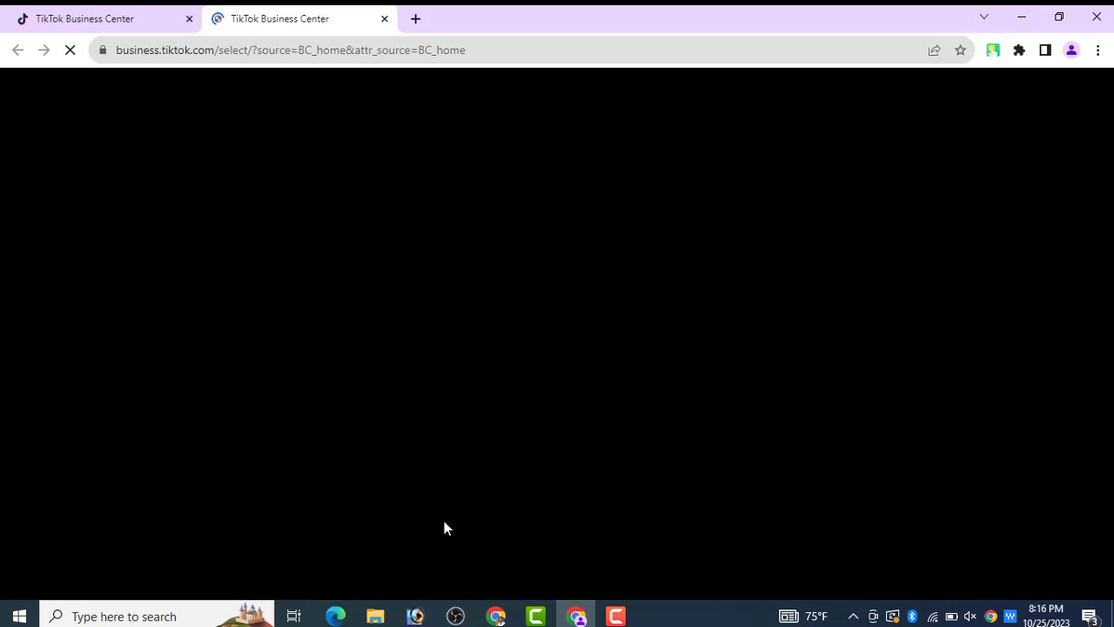
# - Choose Create new on the Business Center accounts page to load the registration page
pyautogui.click(615, 615)
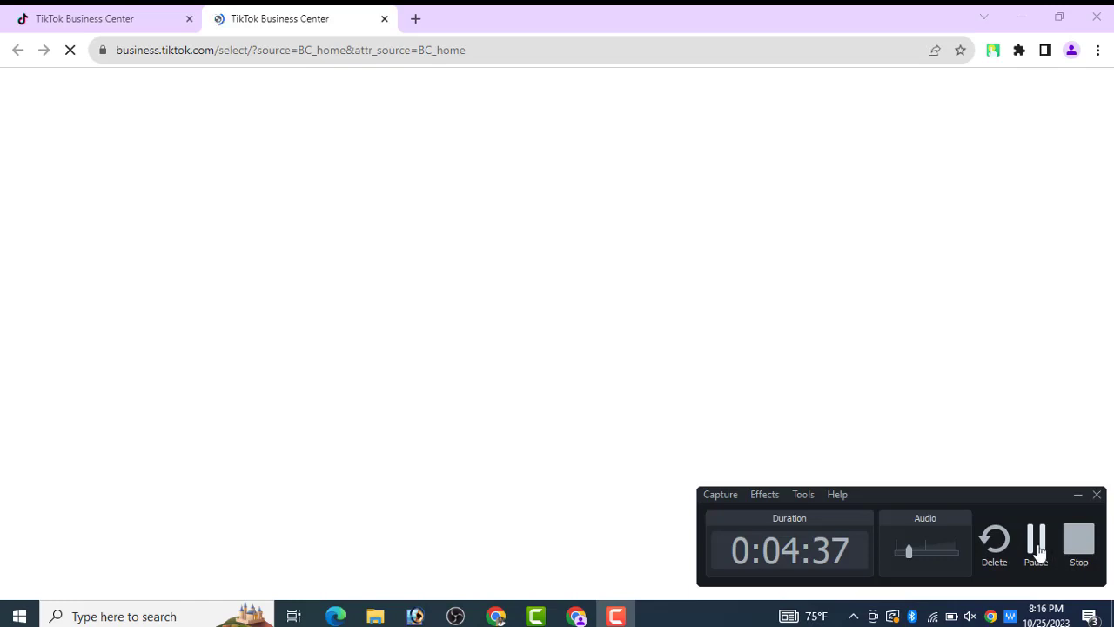
pyautogui.click(1038, 548)
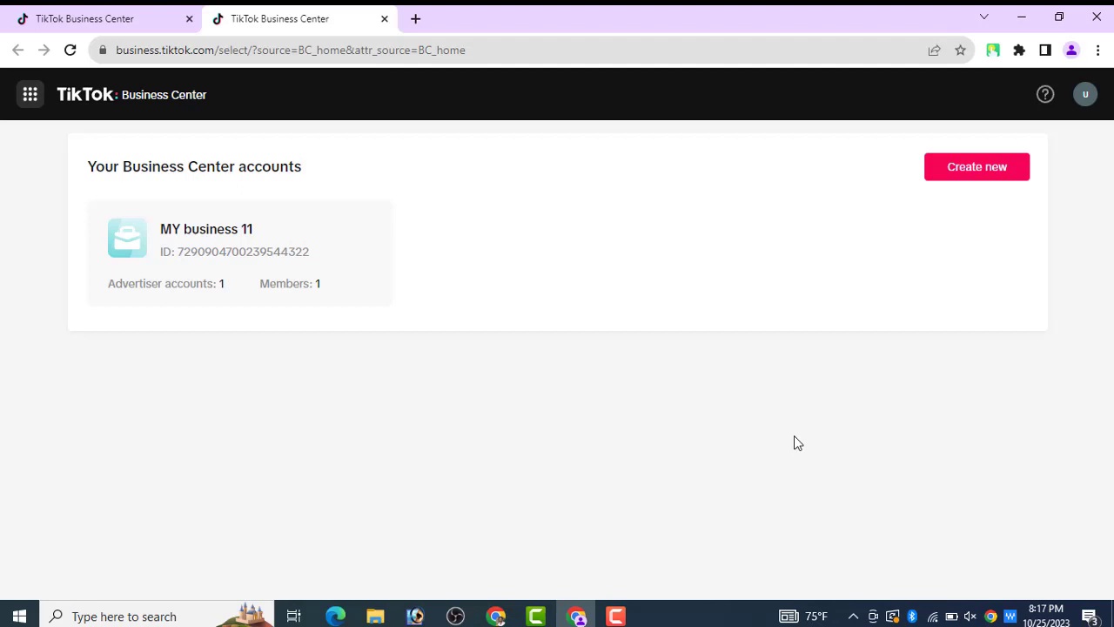
pyautogui.click(958, 174)
pyautogui.click(982, 180)
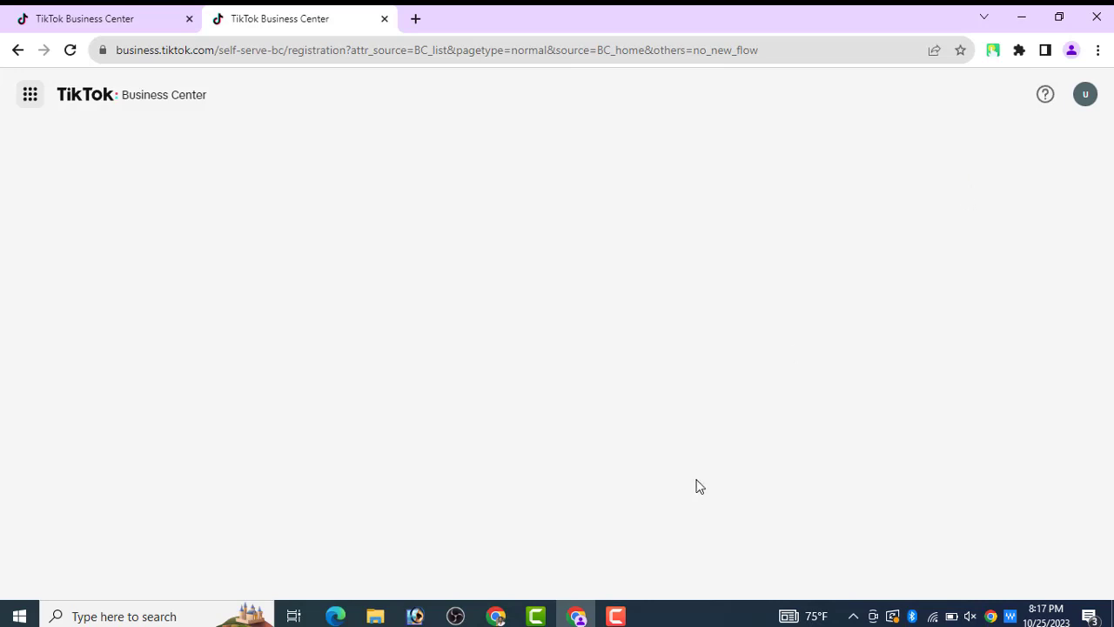
# - Register as an advertiser with United States as the country or region
pyautogui.click(606, 622)
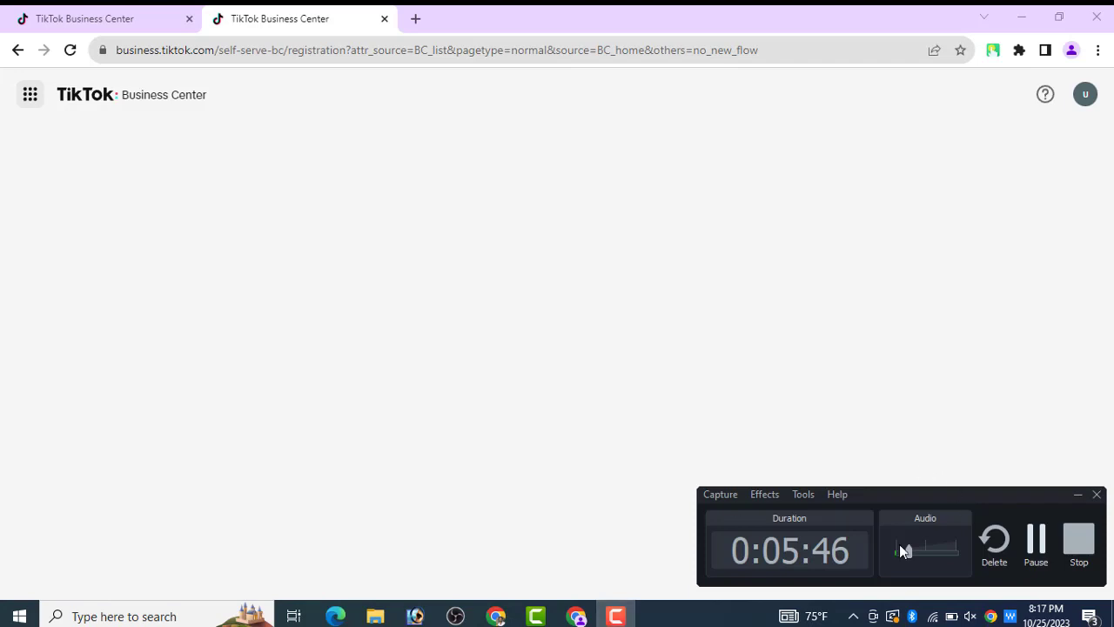
pyautogui.click(1035, 544)
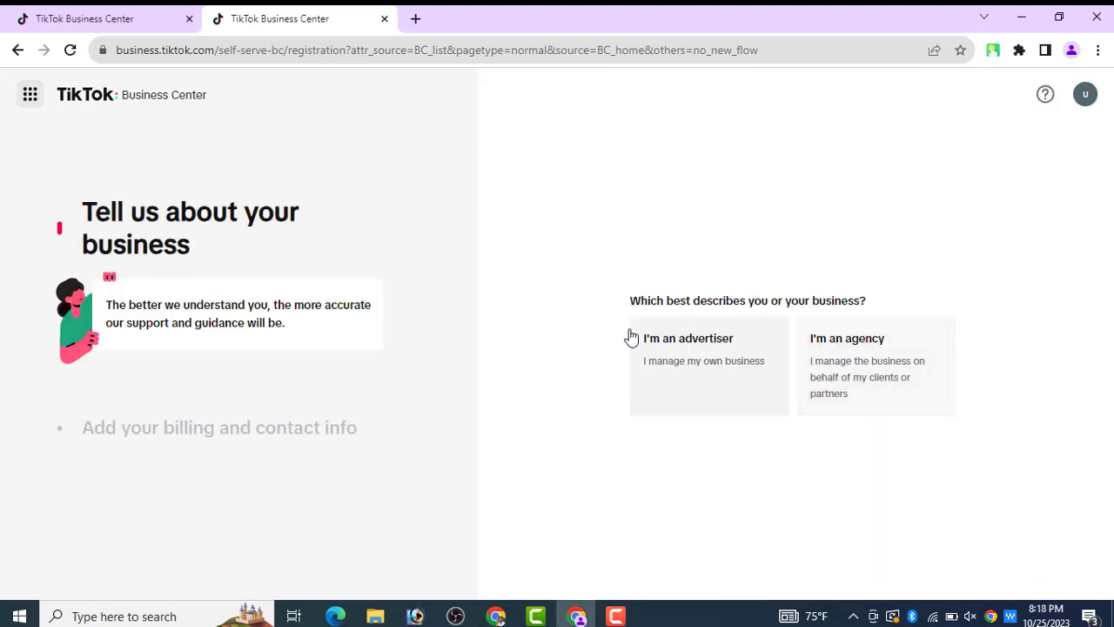
pyautogui.click(678, 370)
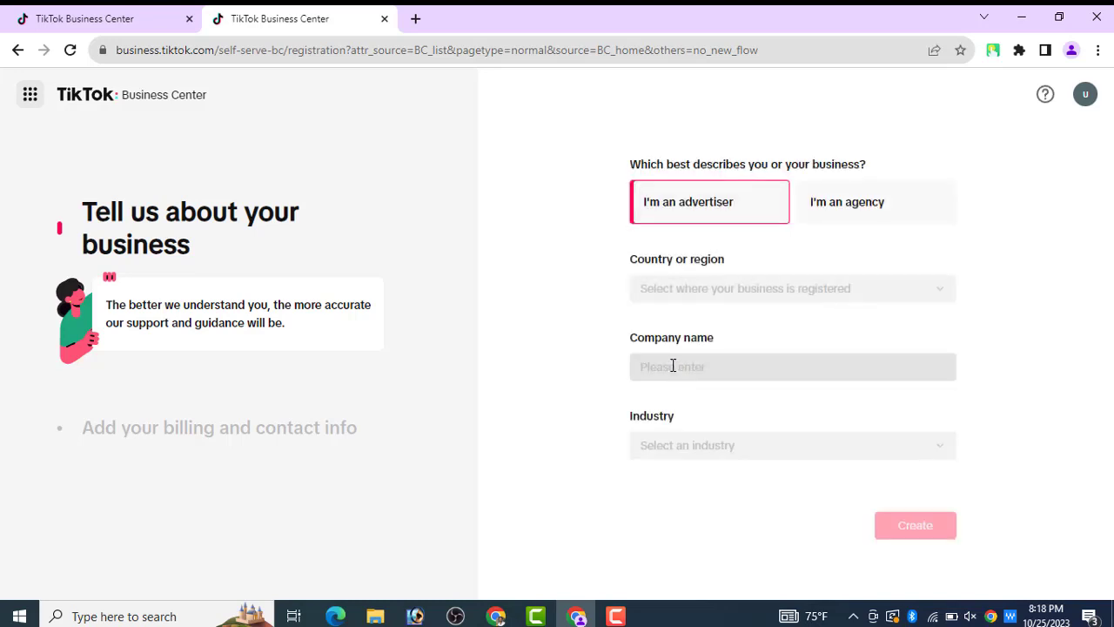
pyautogui.click(728, 294)
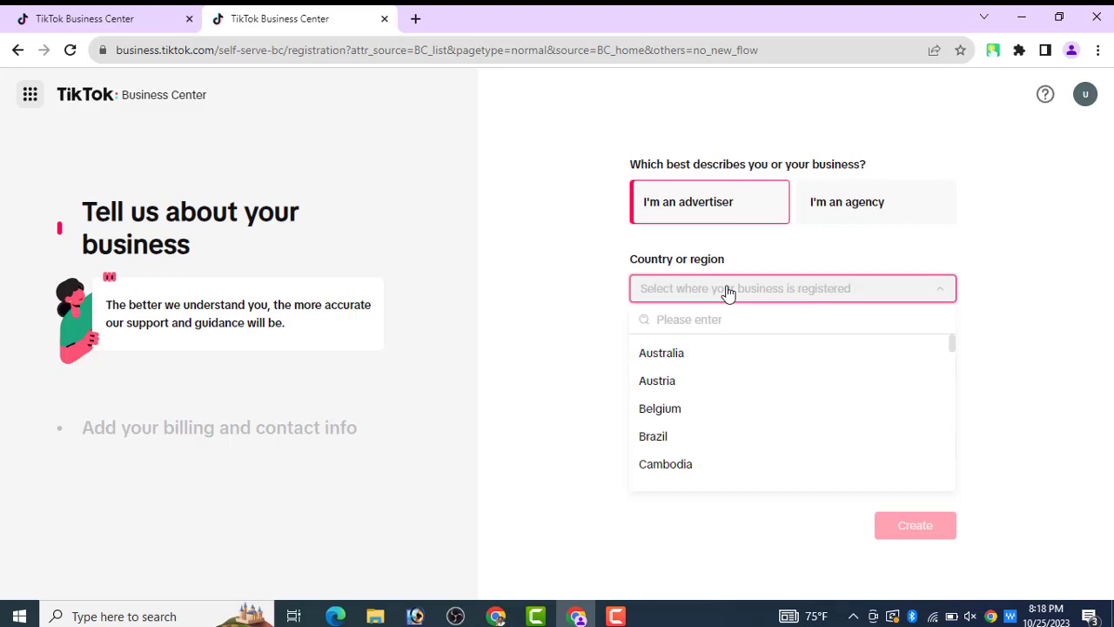
pyautogui.click(709, 320)
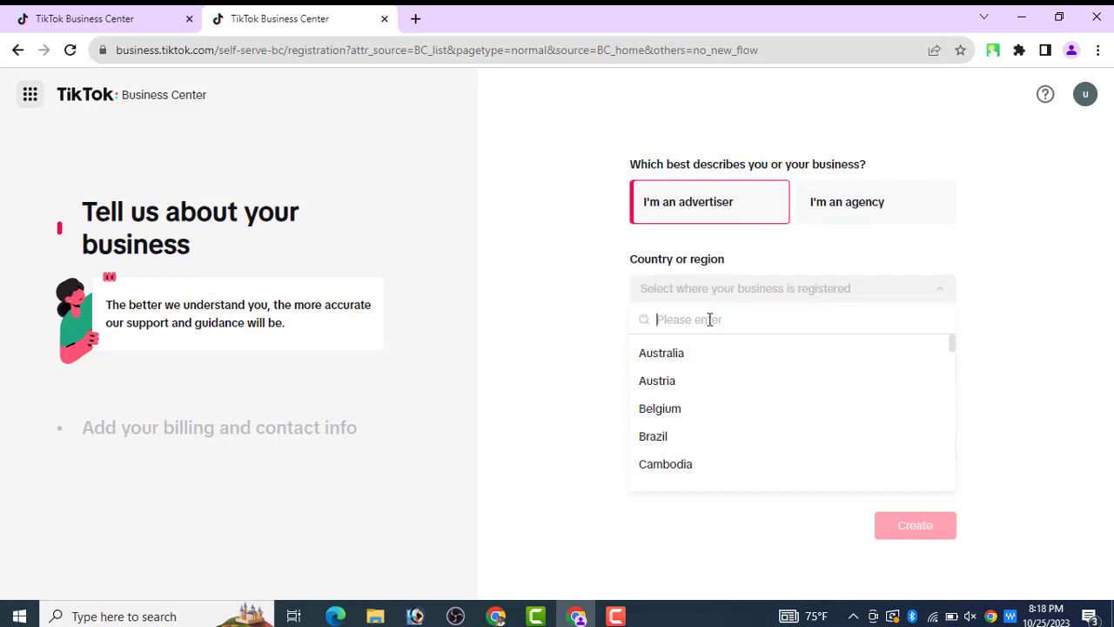
pyautogui.write('unit')
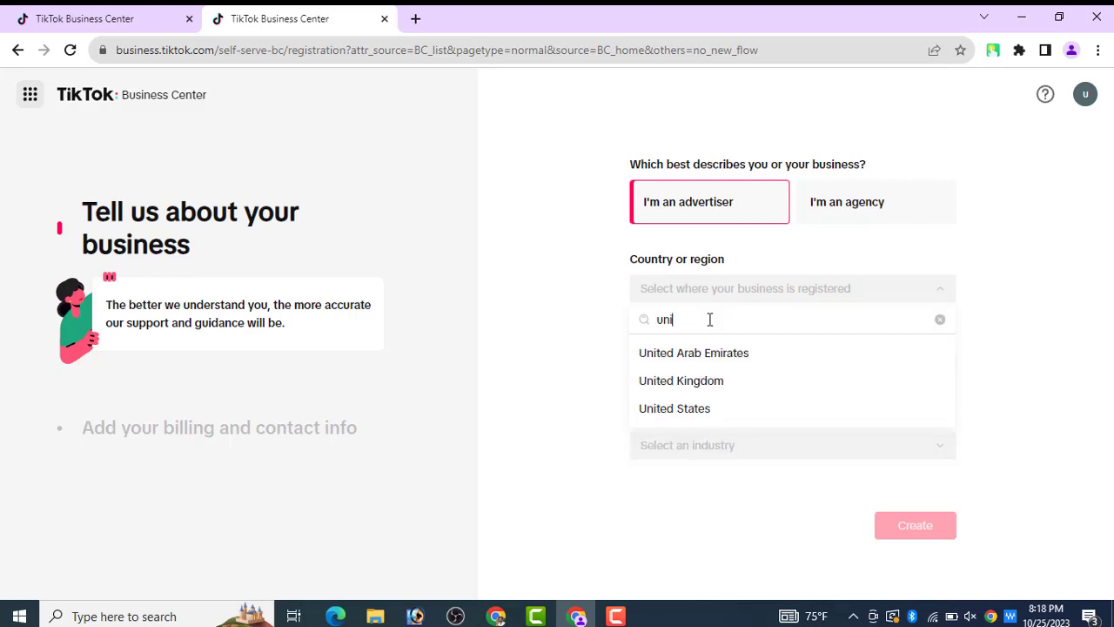
pyautogui.click(675, 409)
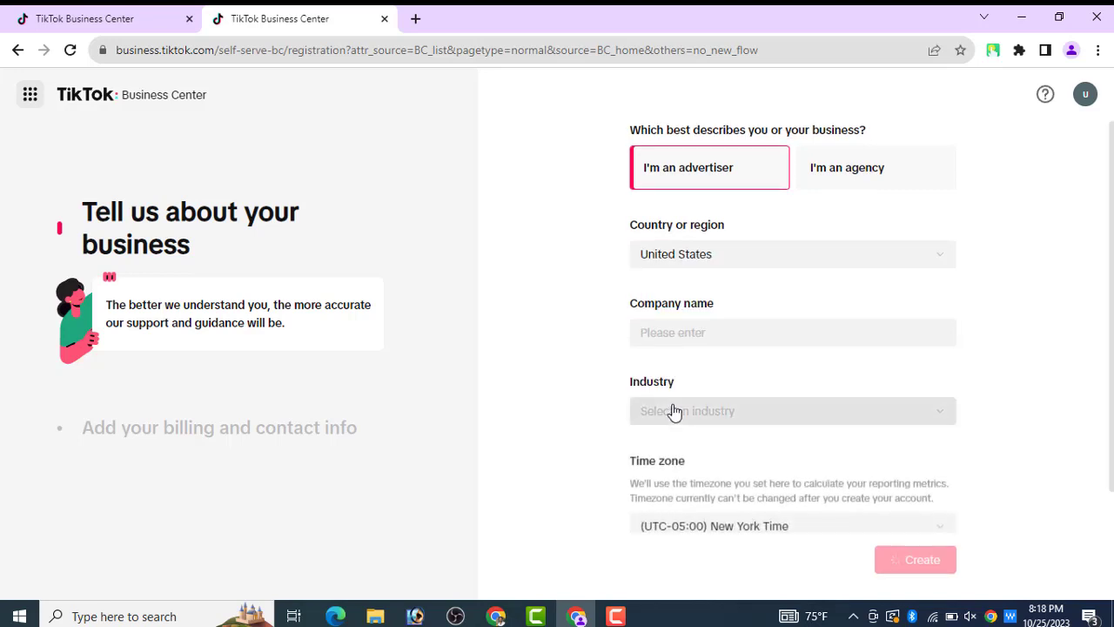
# - Enter 'Digital marketer 12' as the company name
pyautogui.click(693, 331)
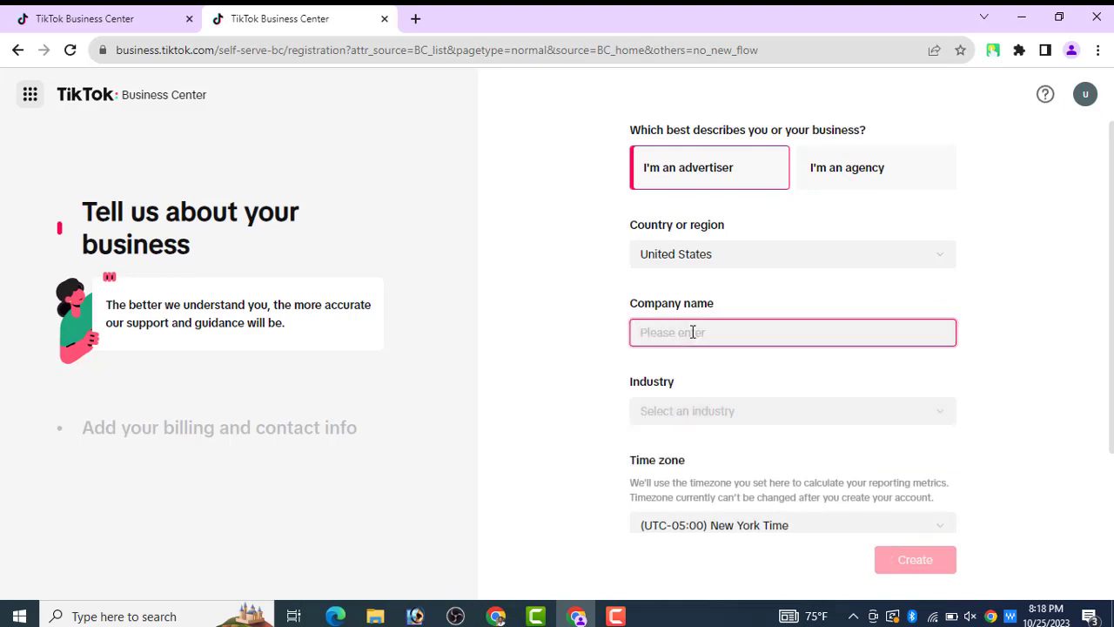
pyautogui.write('Digita')
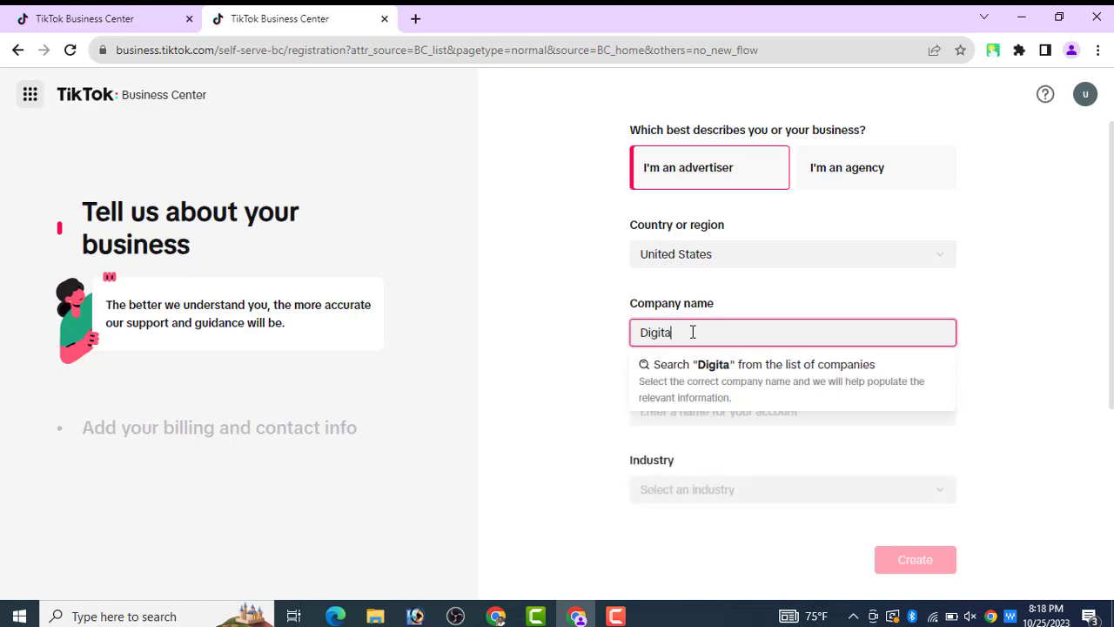
pyautogui.write('l ')
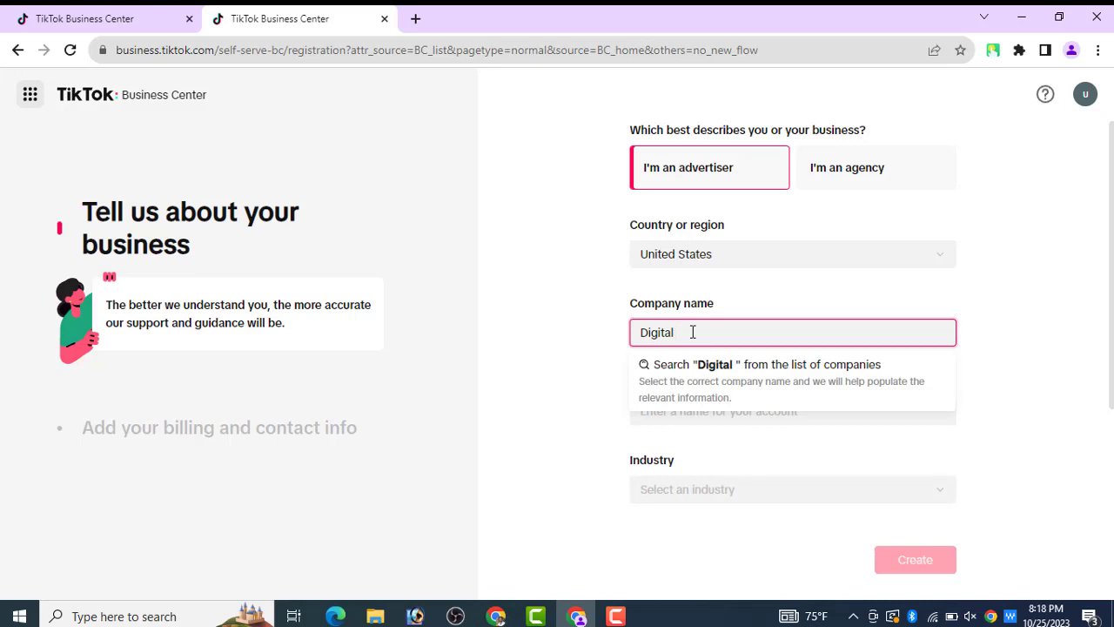
pyautogui.write('a')
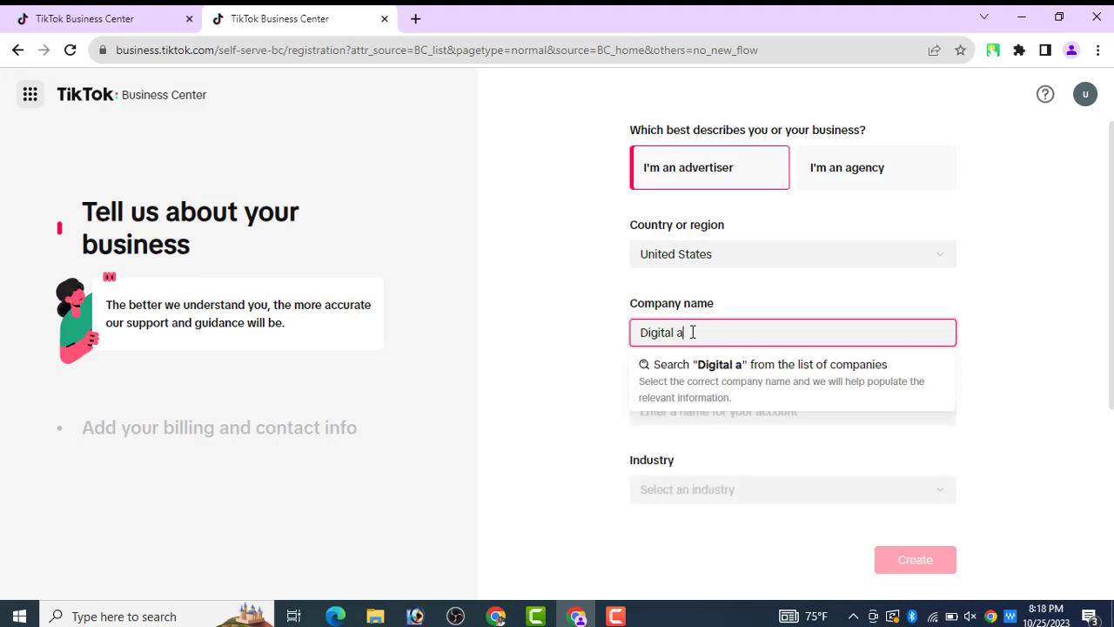
pyautogui.press('BackSpace')
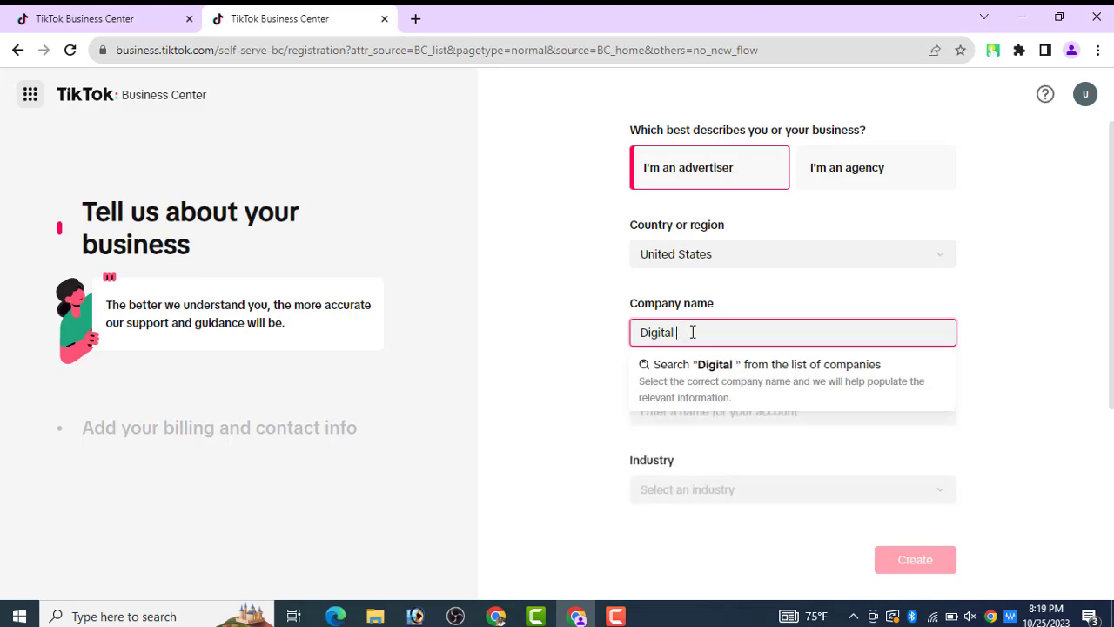
pyautogui.write('ma')
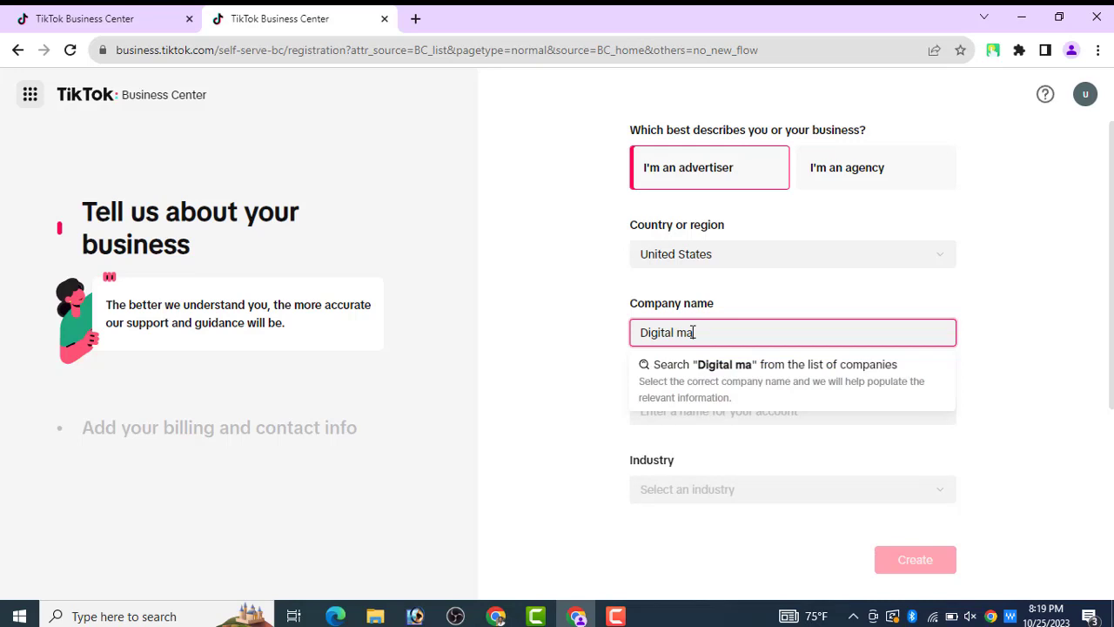
pyautogui.write('rketer')
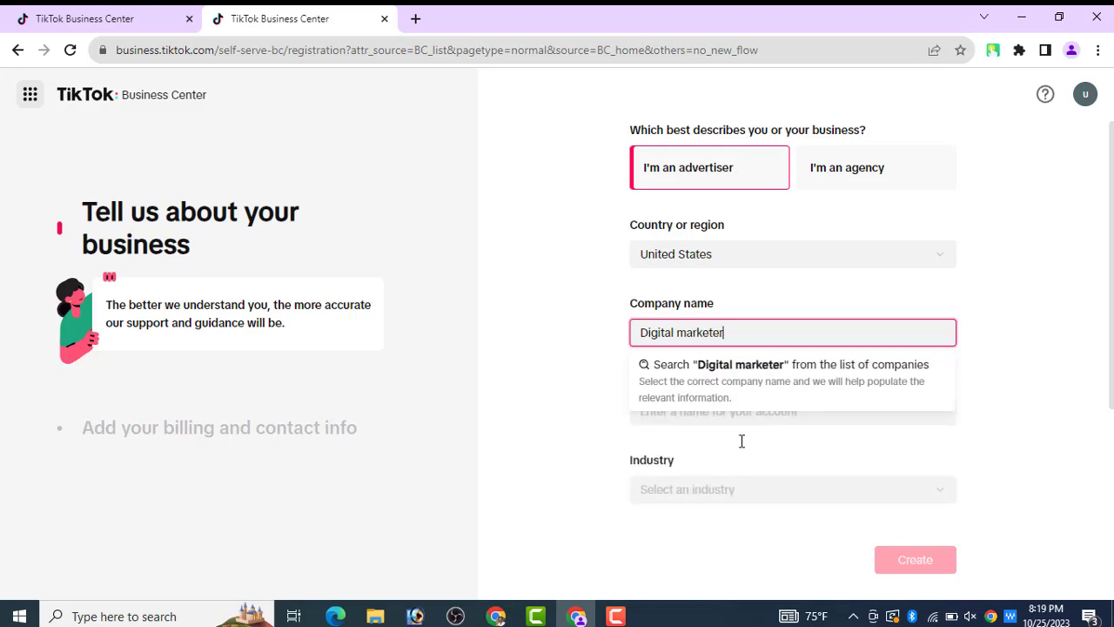
pyautogui.write(' 12')
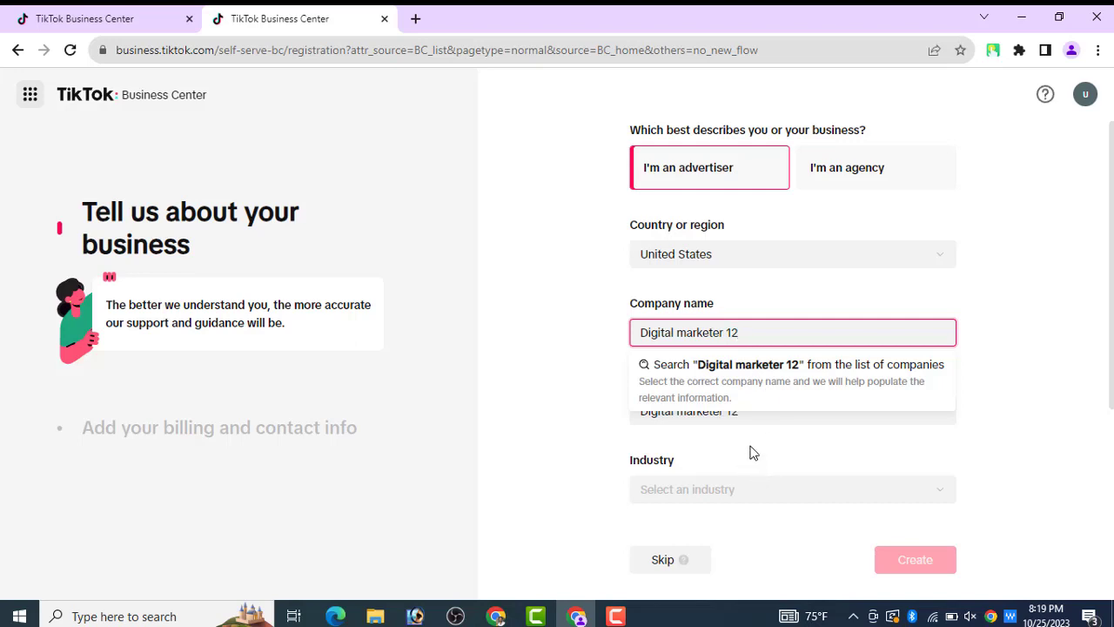
# - Choose Services > Publishing as the industry and create the Digital marketer 12 Business Center
pyautogui.click(753, 452)
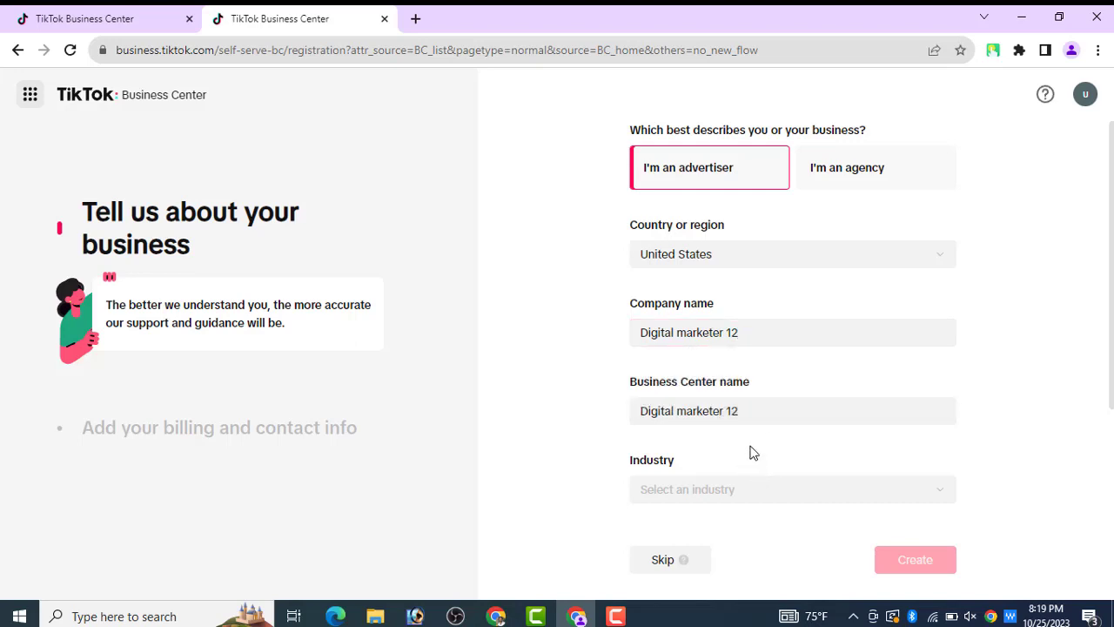
pyautogui.click(681, 492)
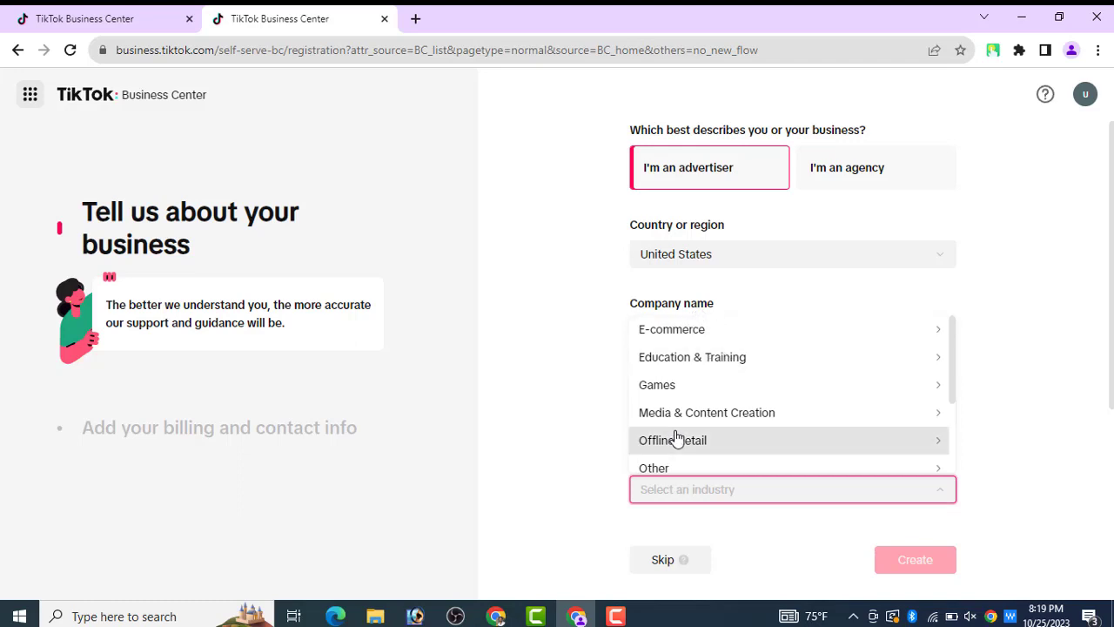
pyautogui.moveTo(953, 359); pyautogui.dragTo(945, 426)
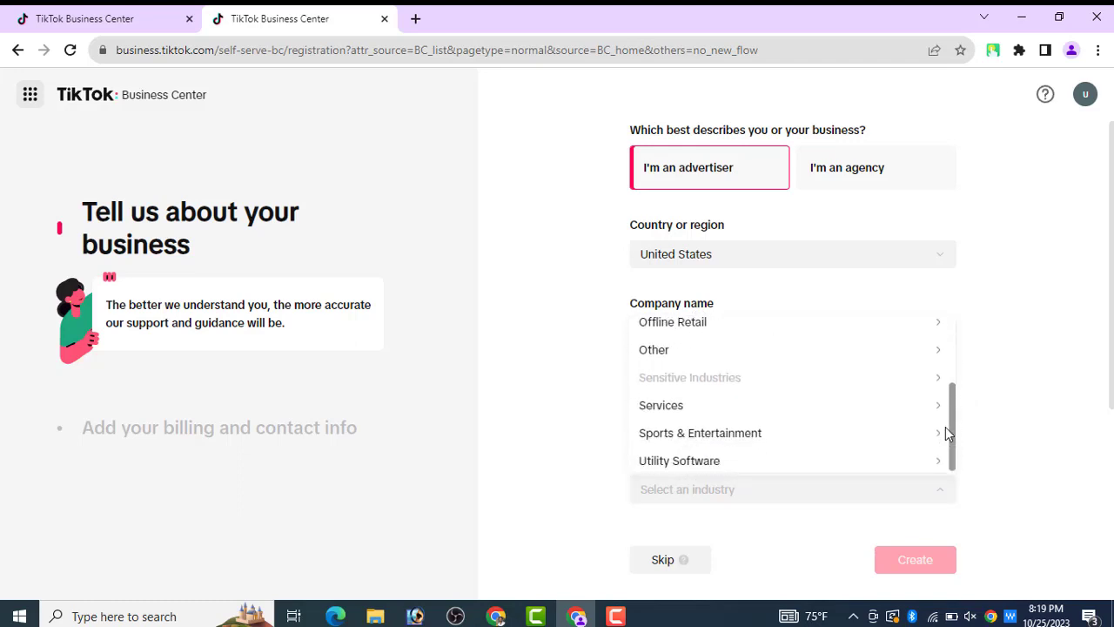
pyautogui.click(883, 407)
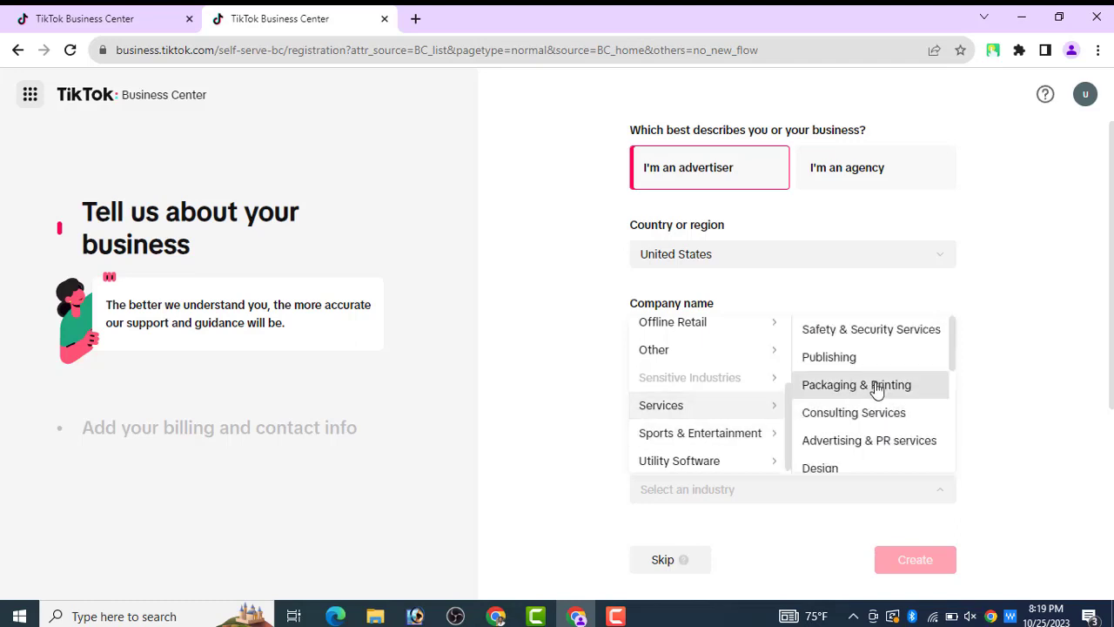
pyautogui.click(891, 373)
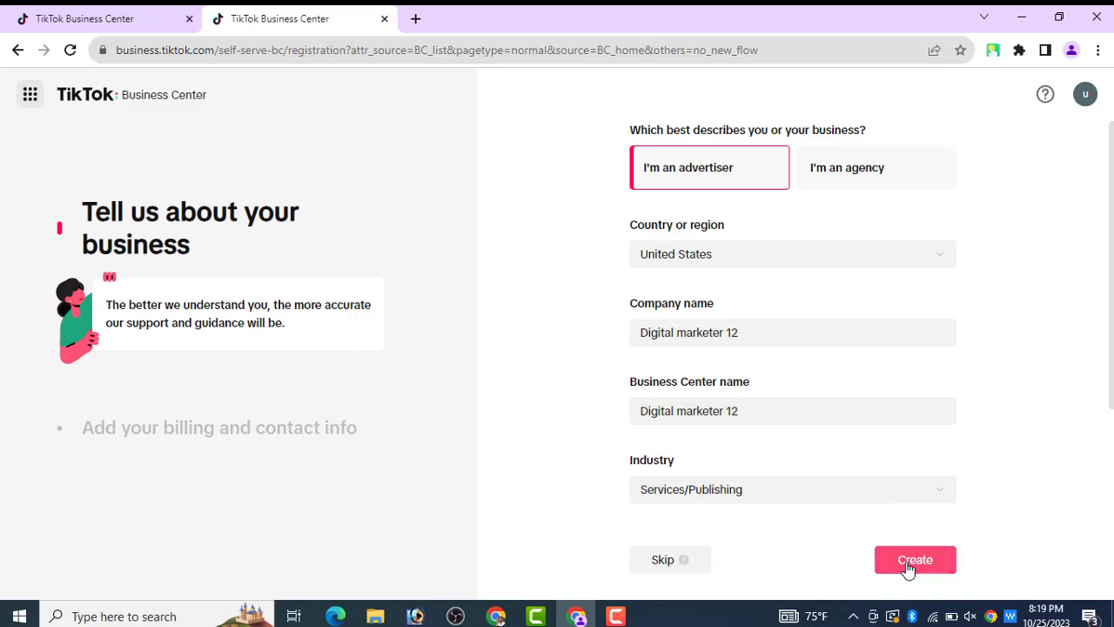
pyautogui.click(908, 568)
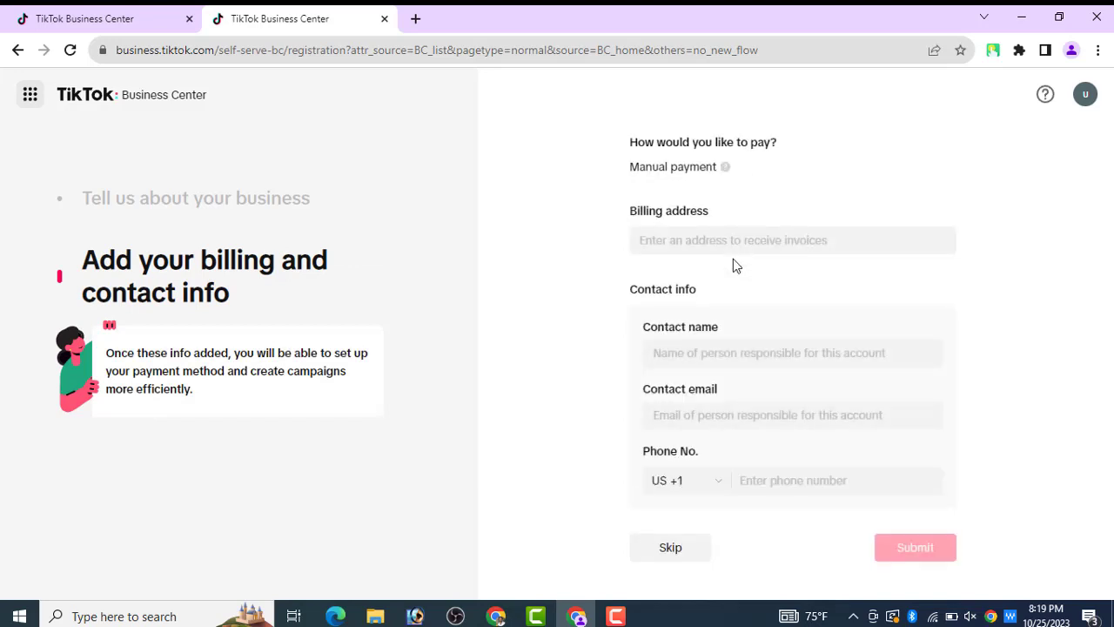
# - Skip billing and contact info for now and let the Digital marketer 12 overview load
pyautogui.click(667, 548)
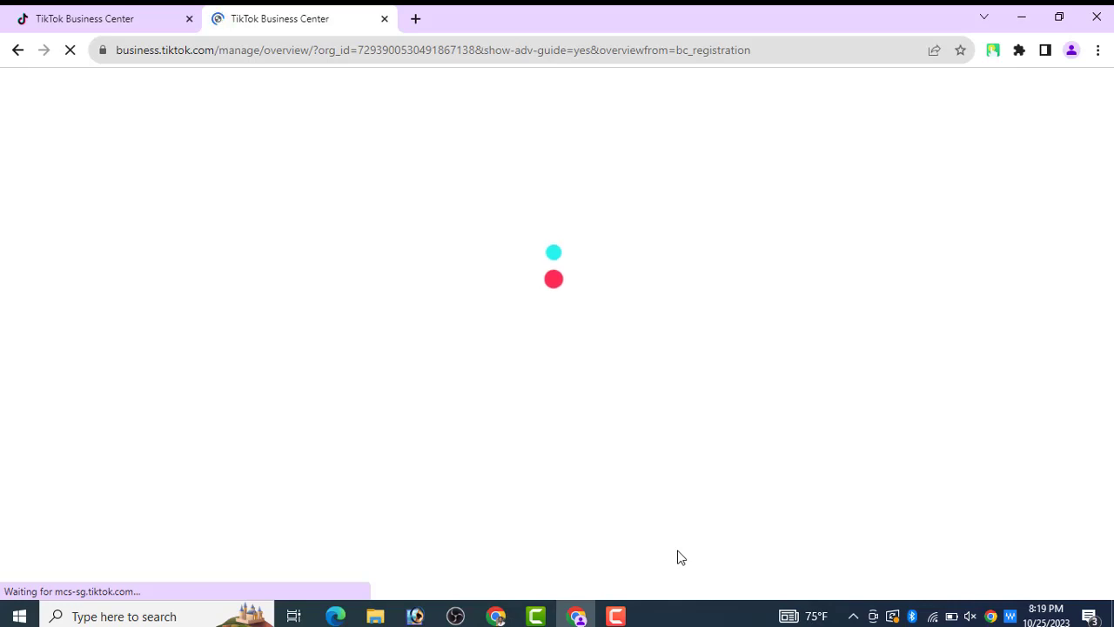
pyautogui.click(613, 616)
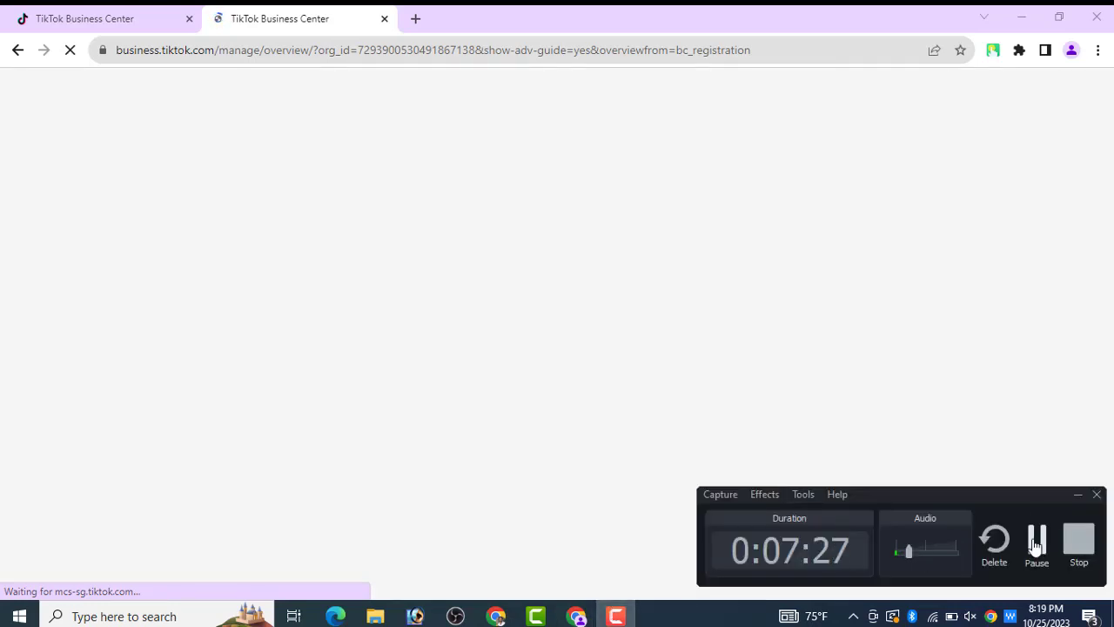
pyautogui.click(1036, 540)
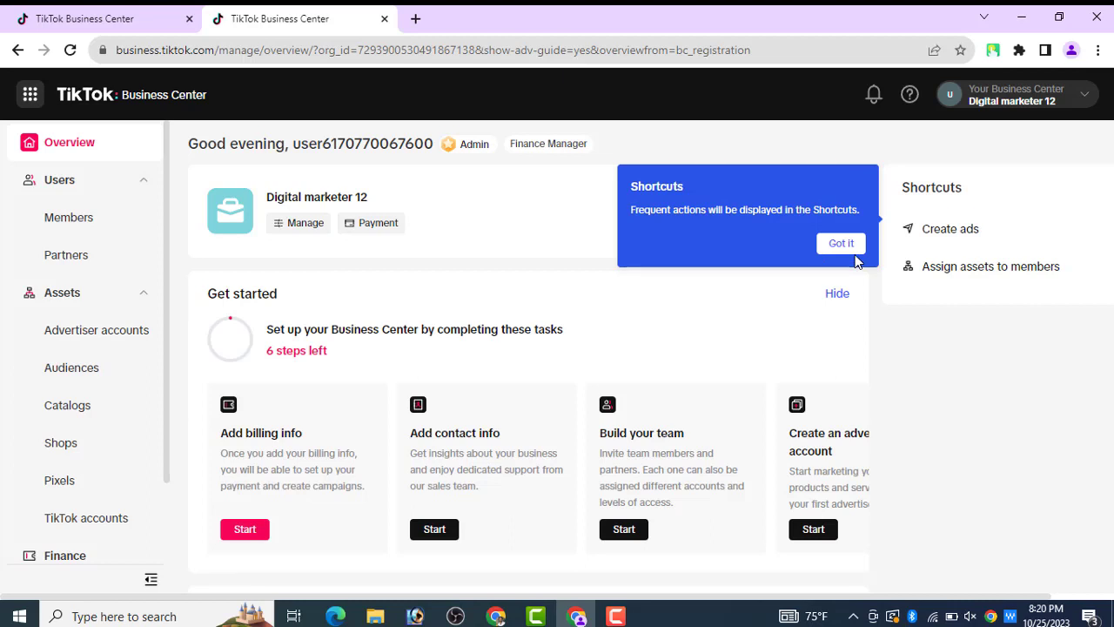
# - Dismiss the Shortcuts tip and view the Members list, showing one admin with no assets
pyautogui.click(844, 248)
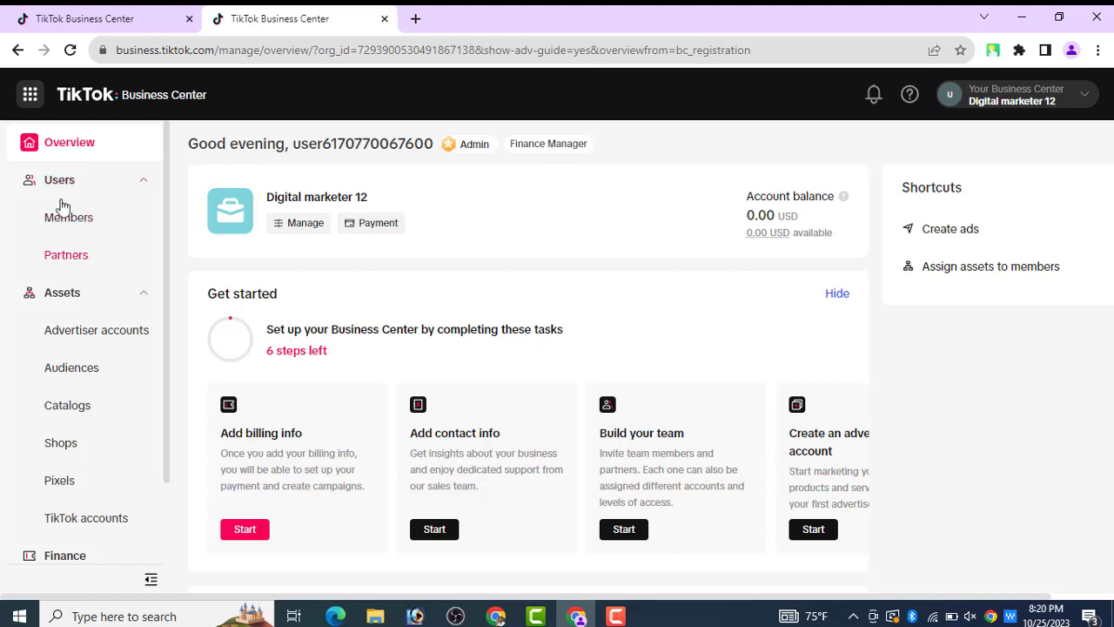
pyautogui.click(72, 224)
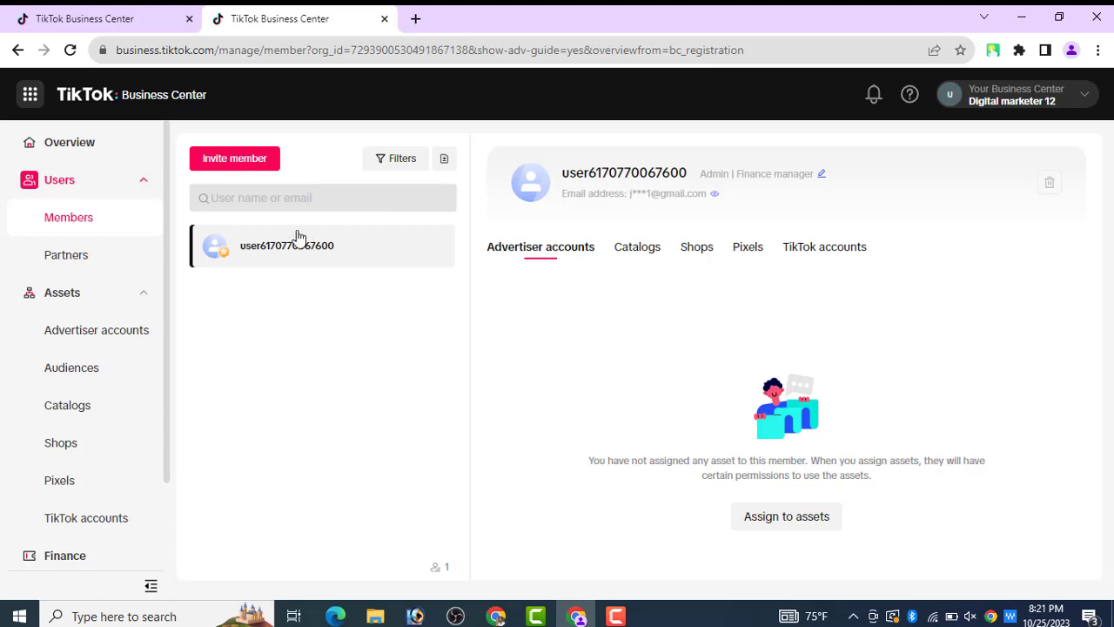
# - Check the Partners page, then go to Assets > Advertiser accounts to reach the contact info form
pyautogui.click(65, 256)
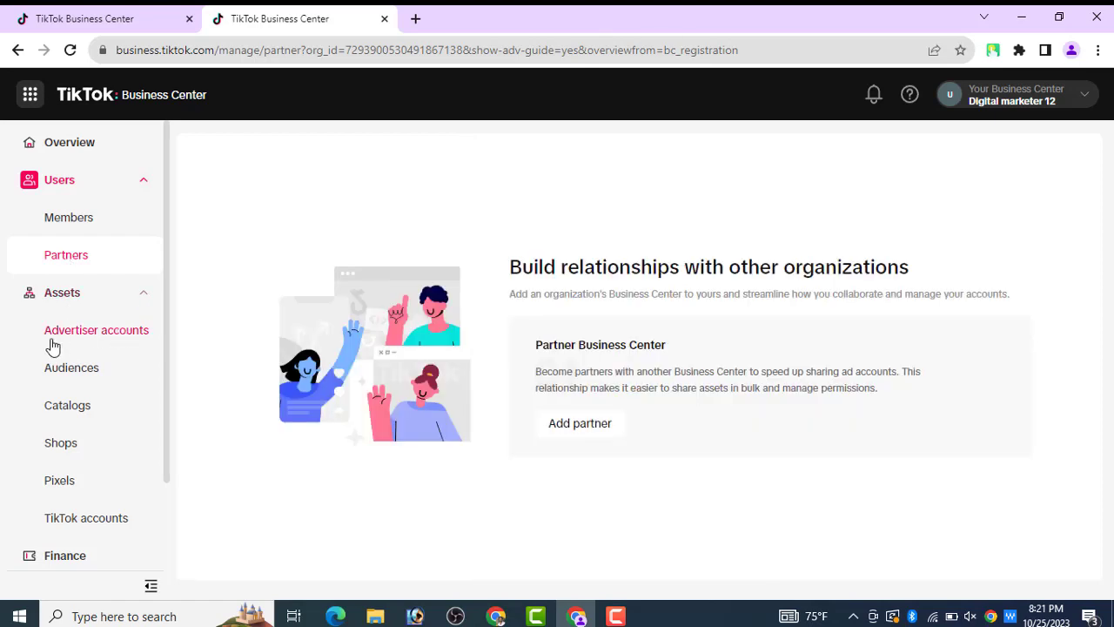
pyautogui.click(104, 338)
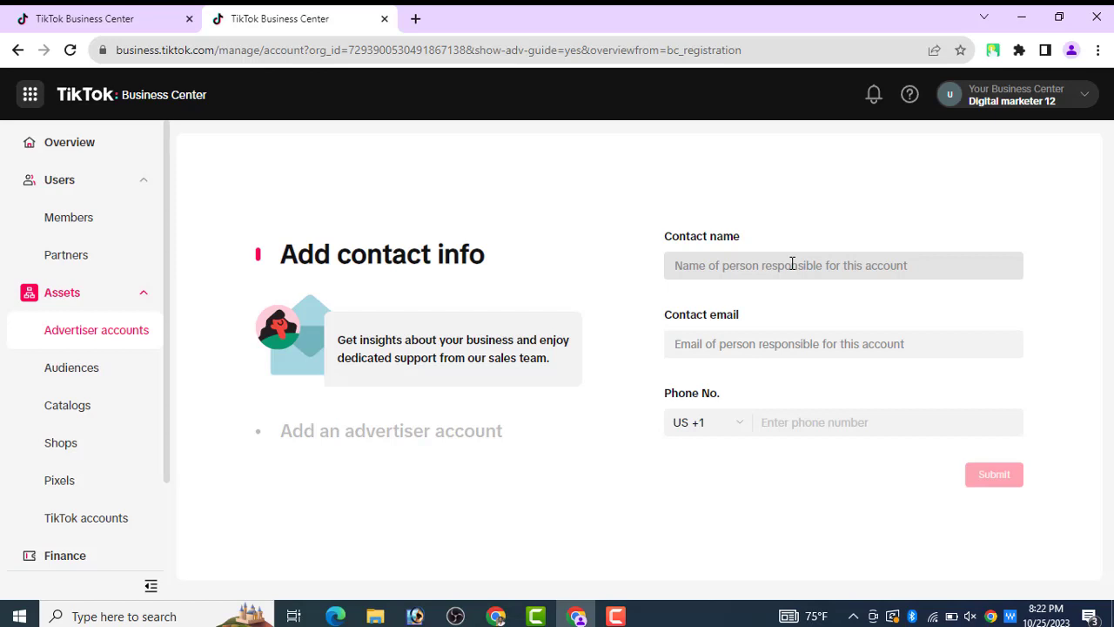
# - Enter the contact's name and e-mail address in the contact info form
pyautogui.click(792, 263)
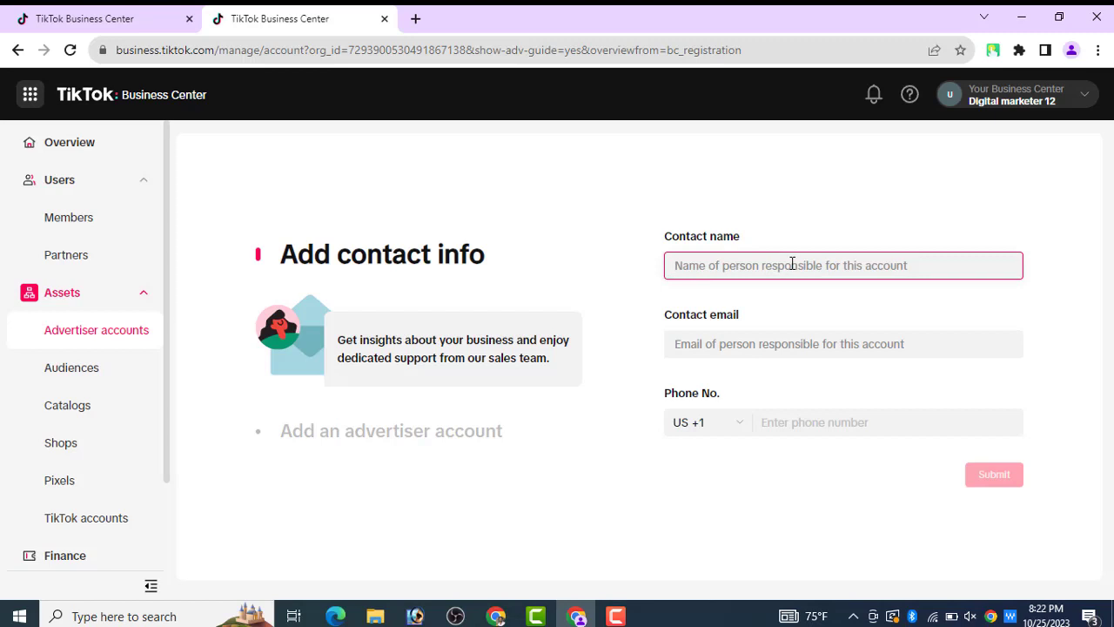
pyautogui.write('J')
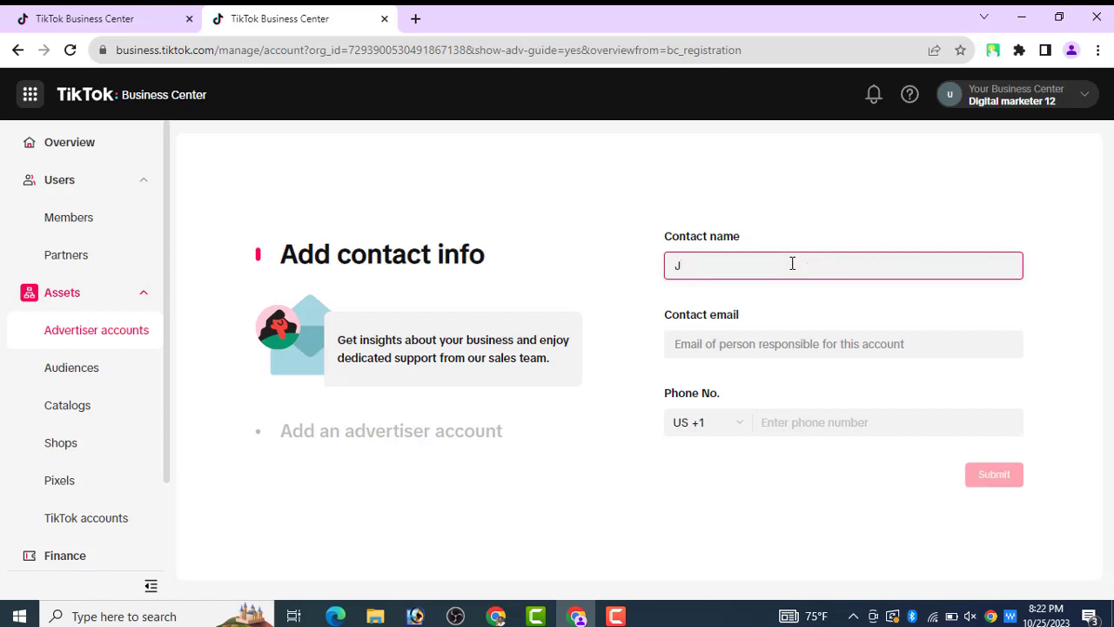
pyautogui.write('amirul')
pyautogui.press('BackSpace')
pyautogui.press('BackSpace')
pyautogui.press('BackSpace')
pyautogui.press('BackSpace')
pyautogui.press('BackSpace')
pyautogui.press('BackSpace')
pyautogui.press('BackSpace')
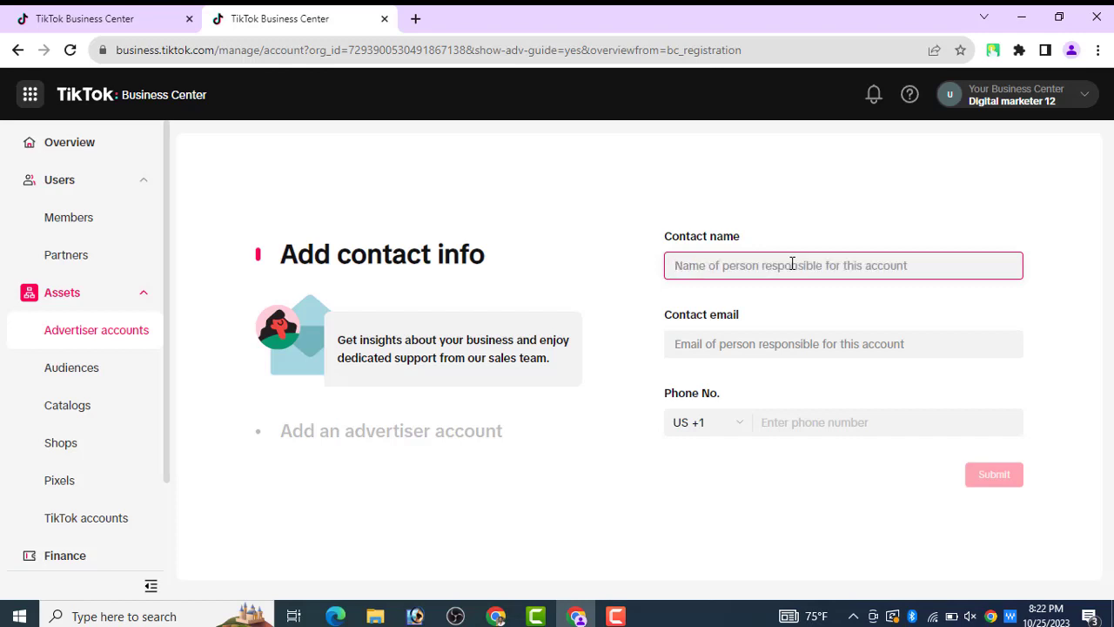
pyautogui.write('Amir')
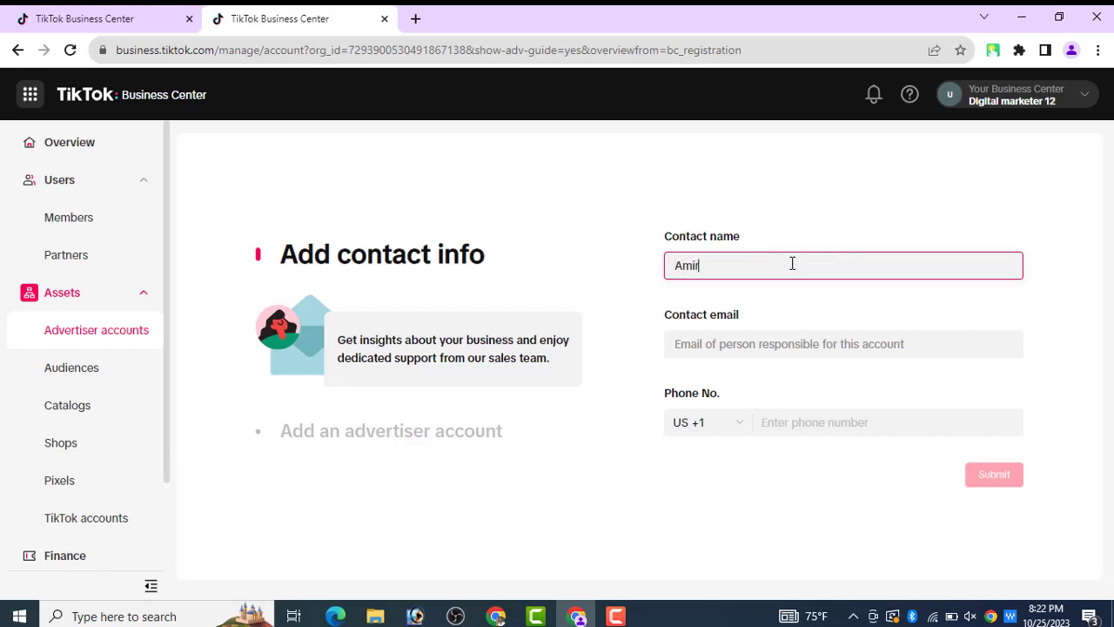
pyautogui.write('ul')
pyautogui.click(753, 340)
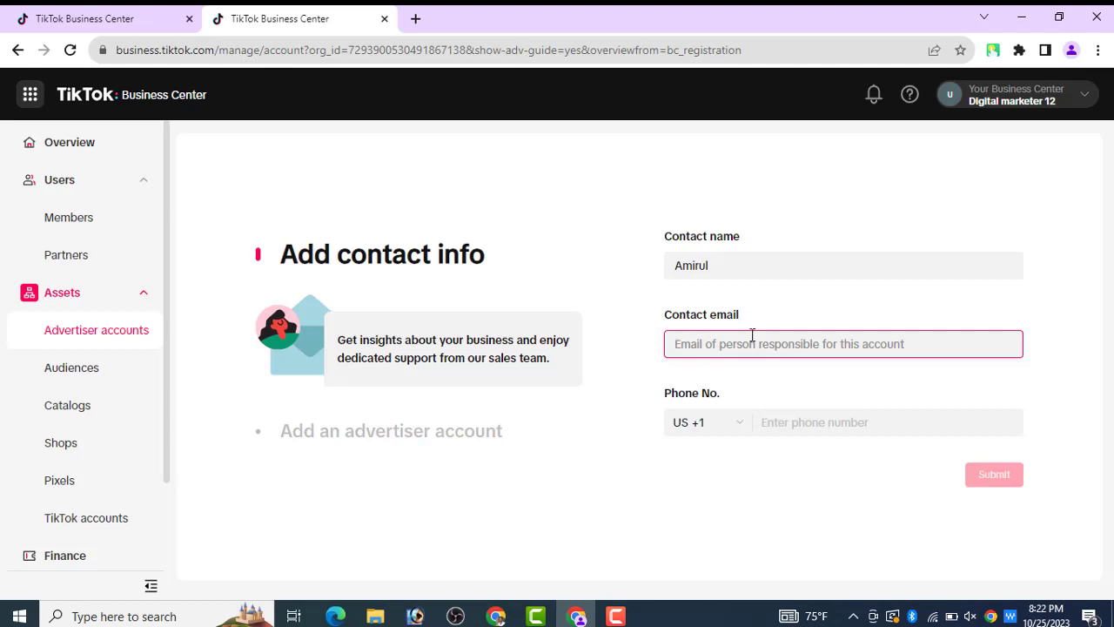
pyautogui.write('j')
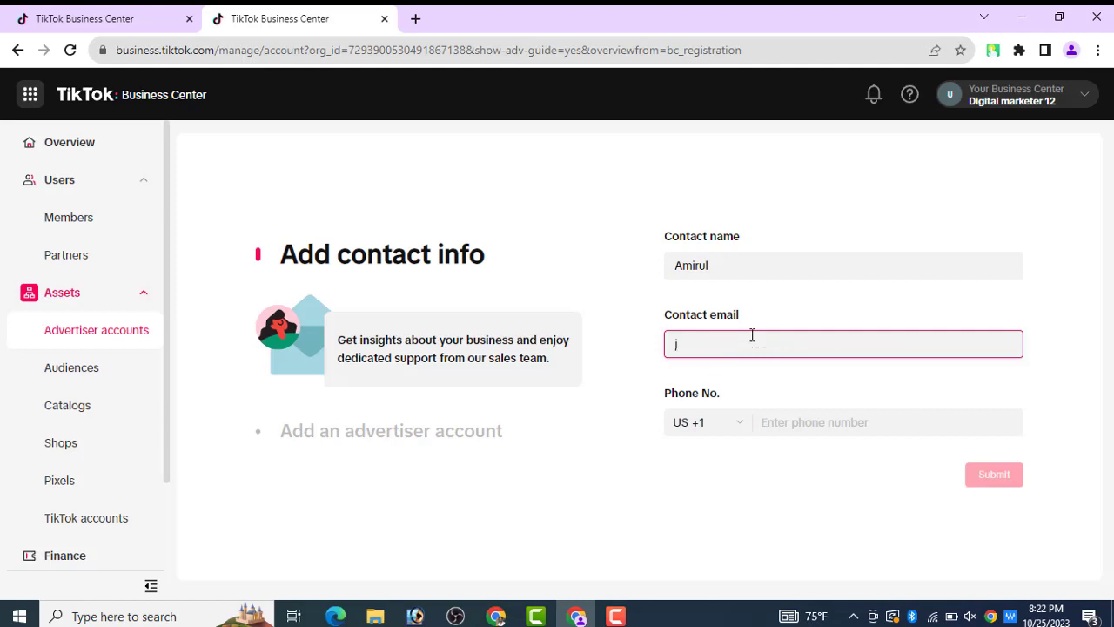
pyautogui.write('amirul')
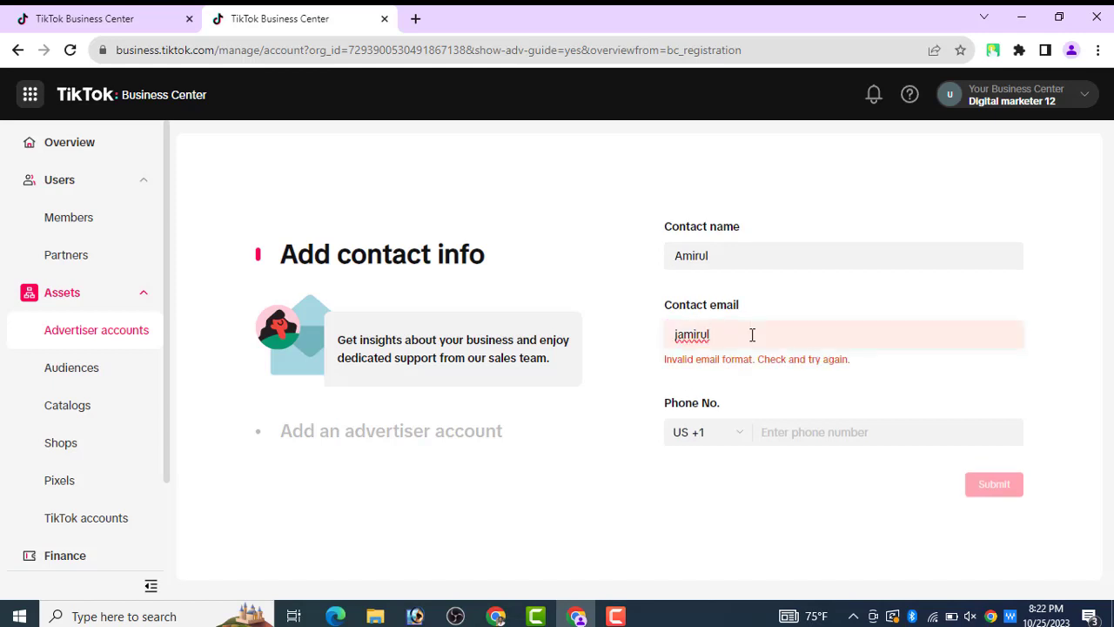
pyautogui.click(752, 335)
pyautogui.write('01')
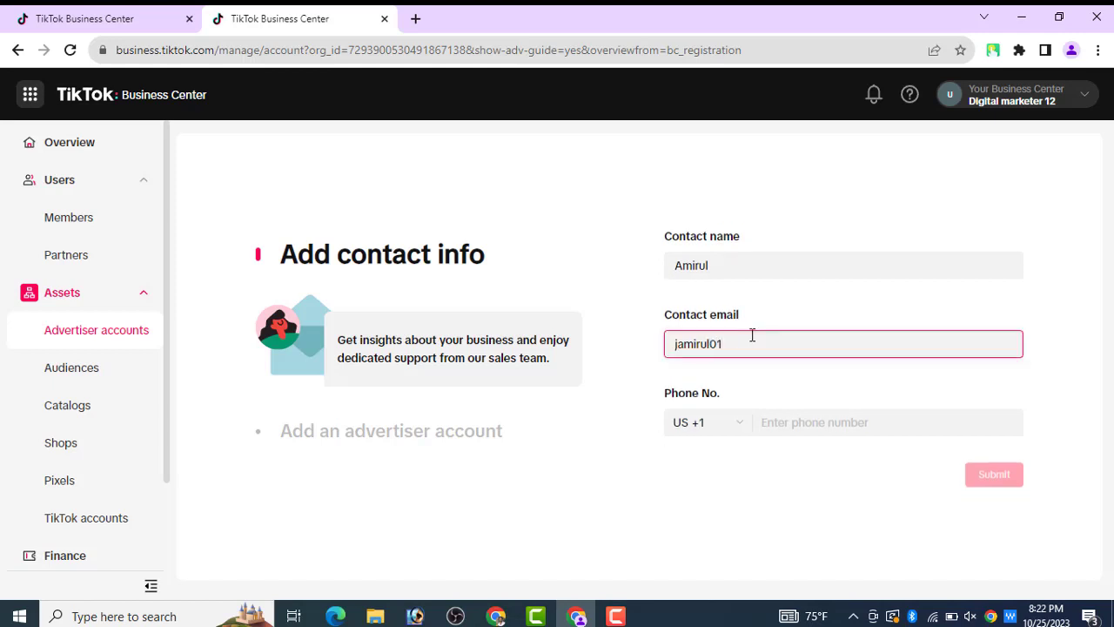
pyautogui.click(616, 616)
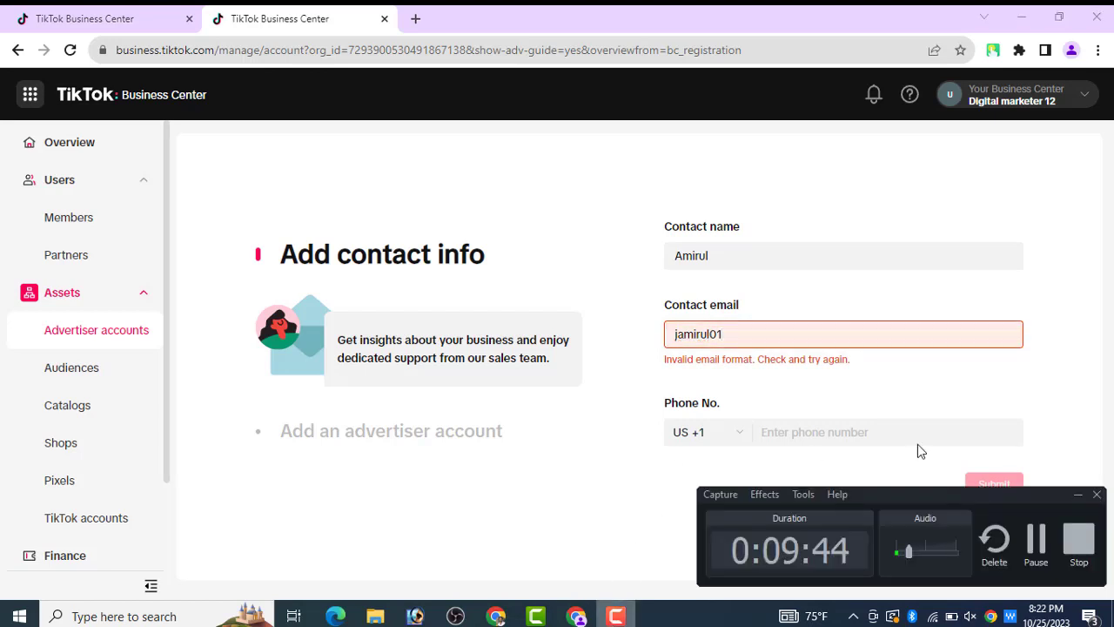
pyautogui.click(1036, 540)
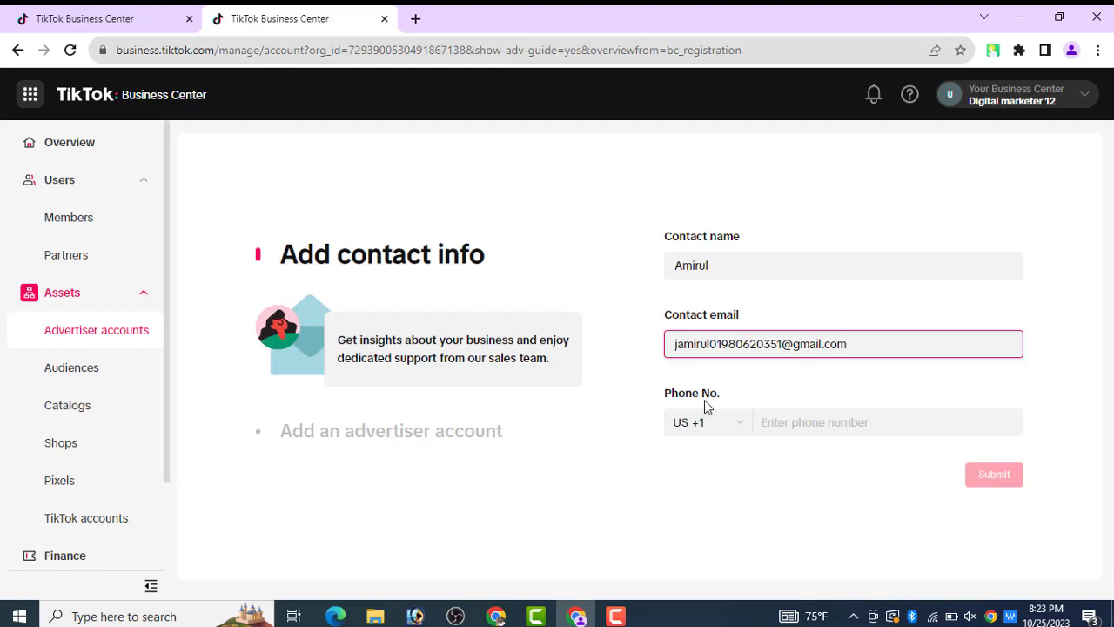
# - Set the phone country code to Bangladesh +880, fill in the suggested phone number, and submit
pyautogui.click(738, 429)
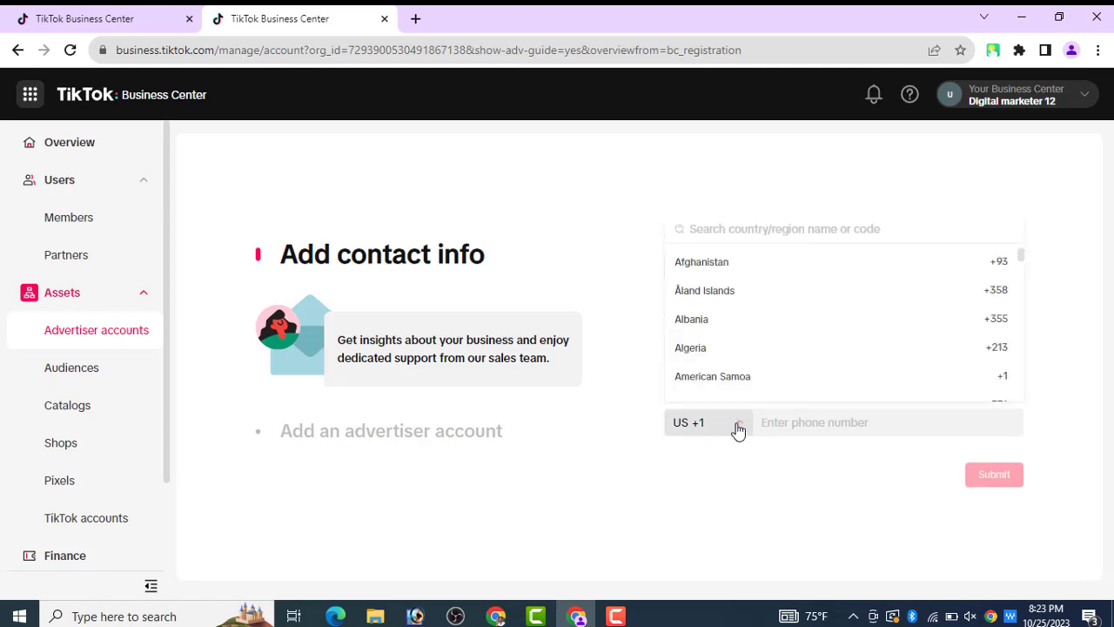
pyautogui.click(738, 430)
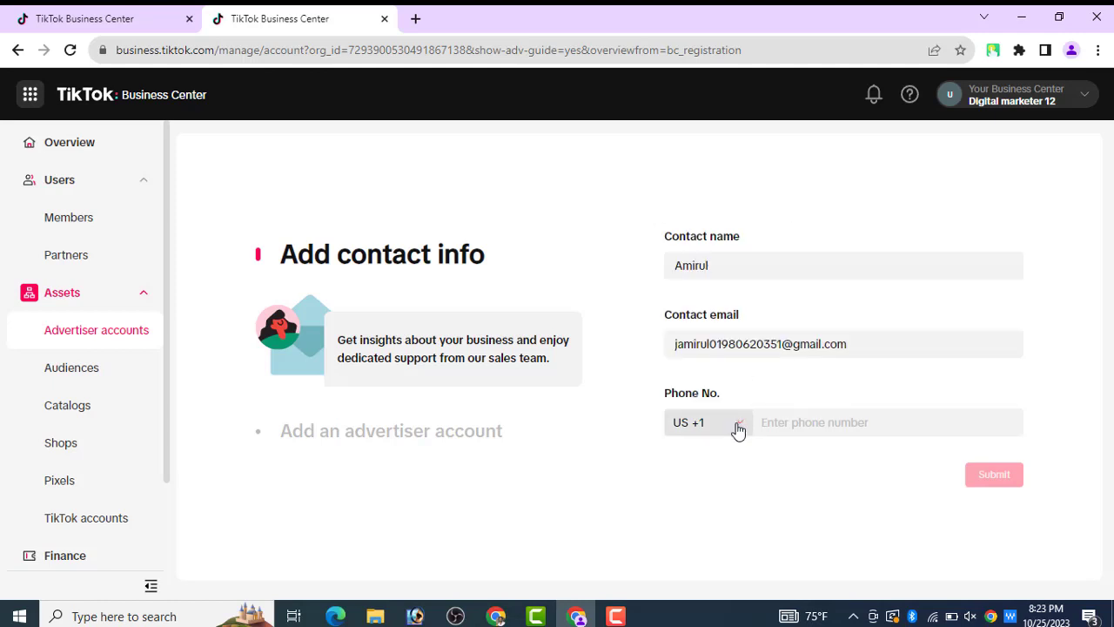
pyautogui.click(738, 430)
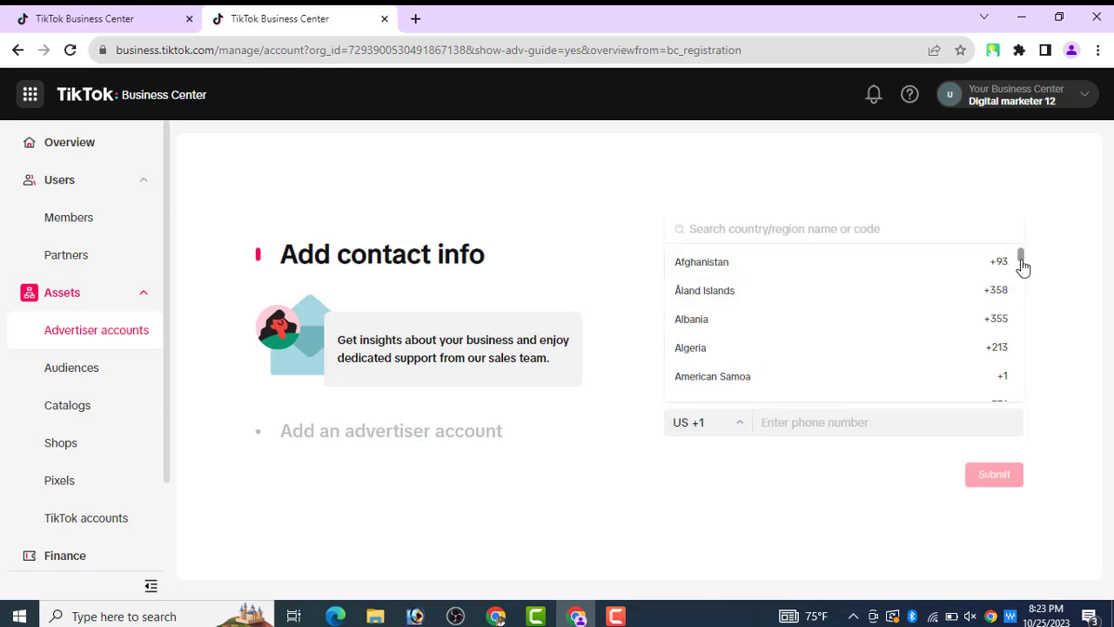
pyautogui.moveTo(1023, 267); pyautogui.dragTo(1022, 273)
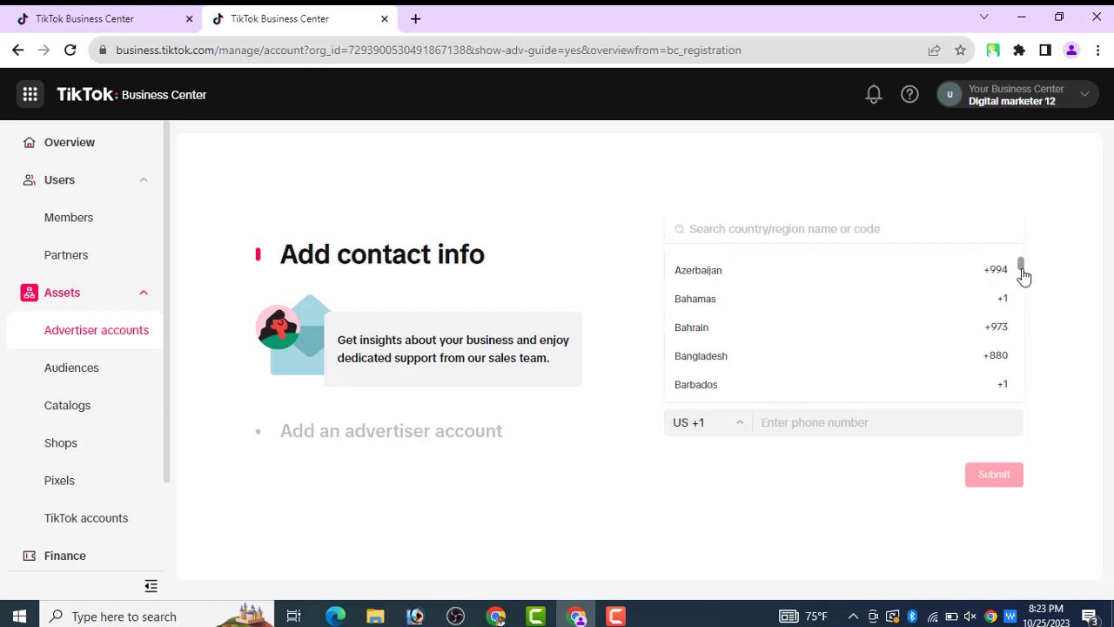
pyautogui.click(865, 356)
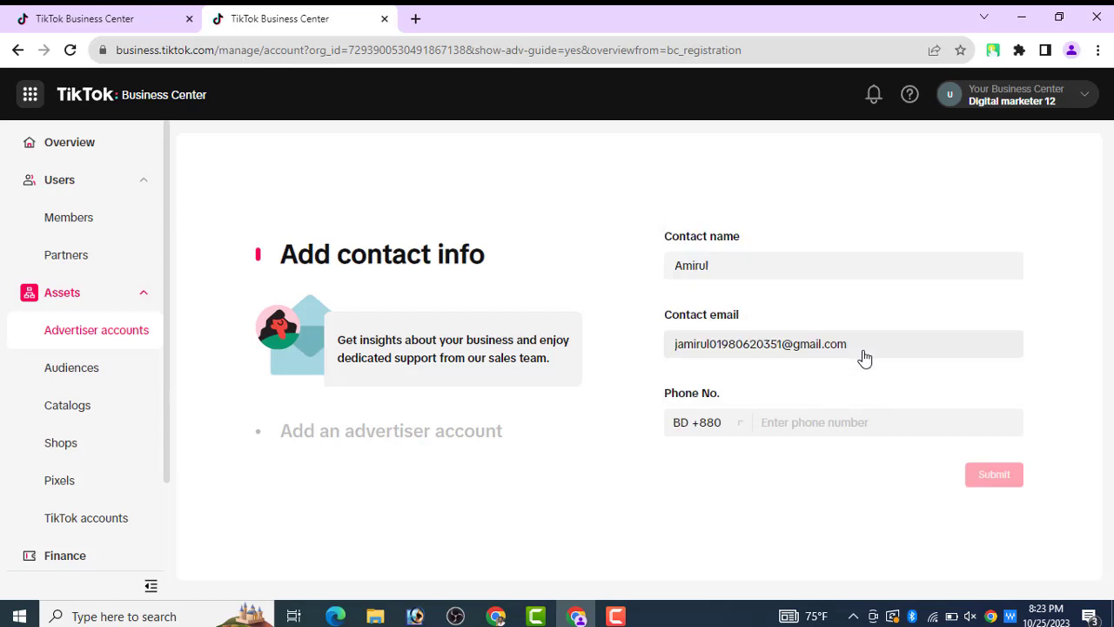
pyautogui.click(802, 427)
pyautogui.click(859, 466)
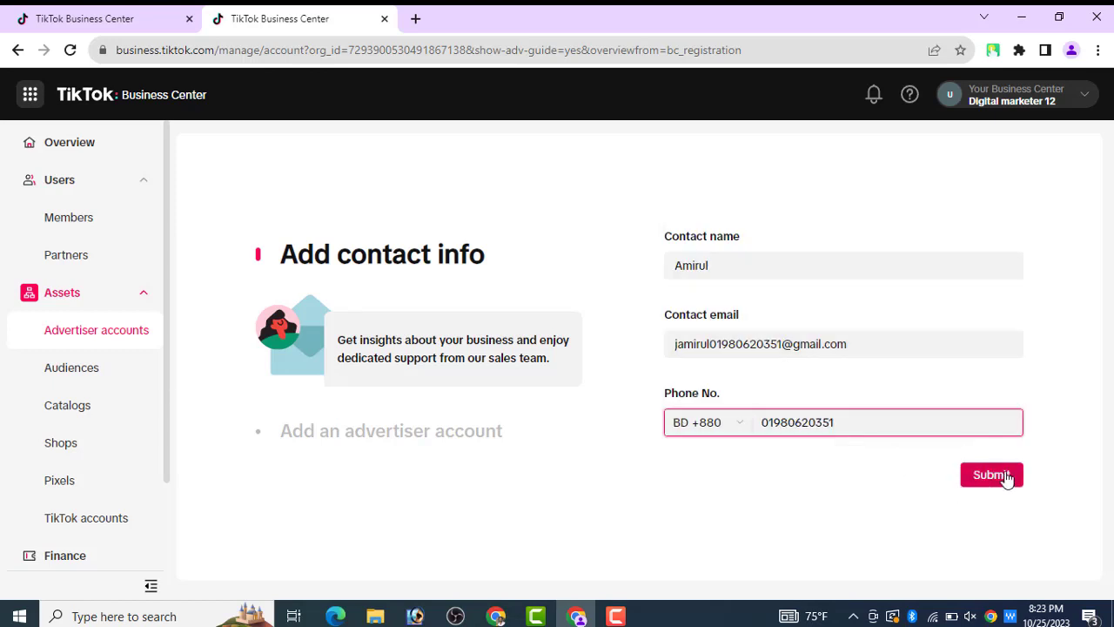
pyautogui.click(1006, 478)
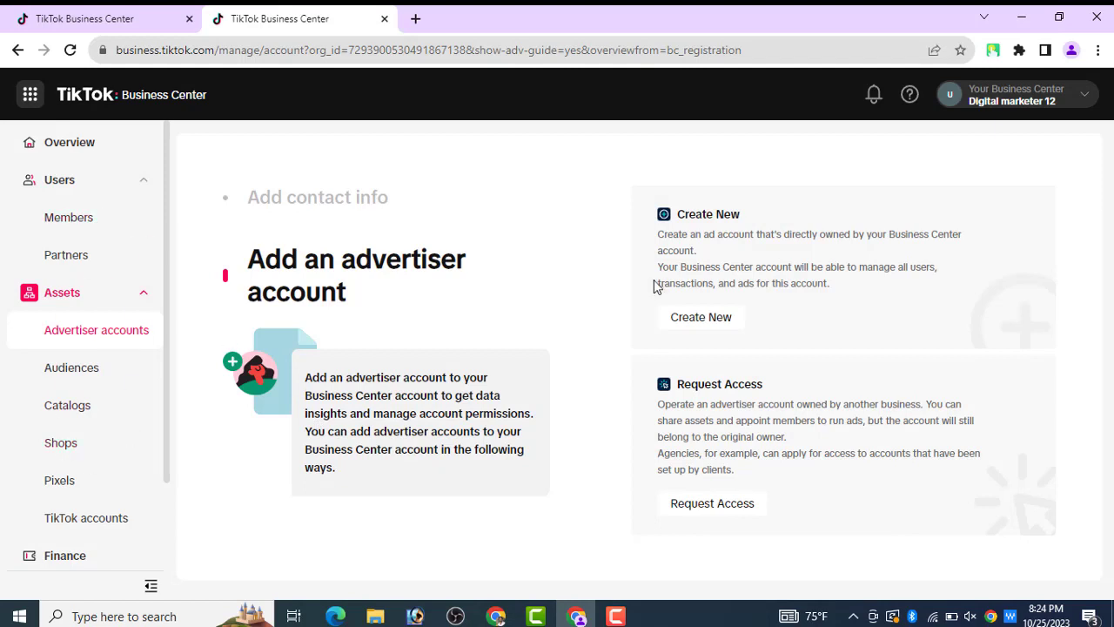
# - Choose Create New to start a new advertiser account
pyautogui.click(703, 322)
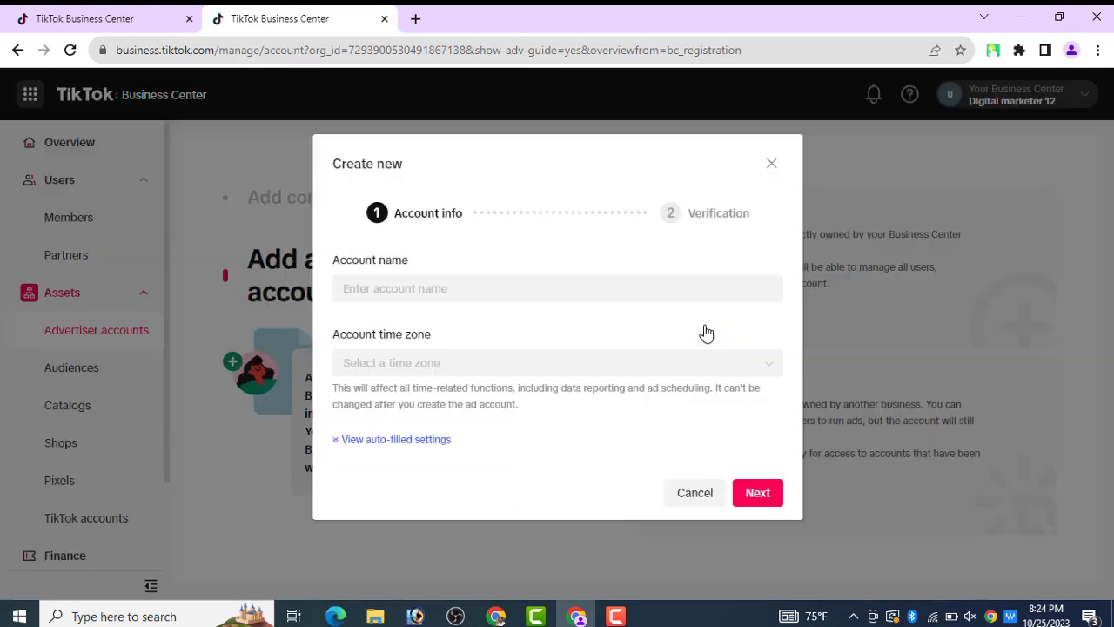
# - Name the account 'My advertising 1', set the time zone to (UTC-05:00) New York Time, and continue
pyautogui.click(537, 290)
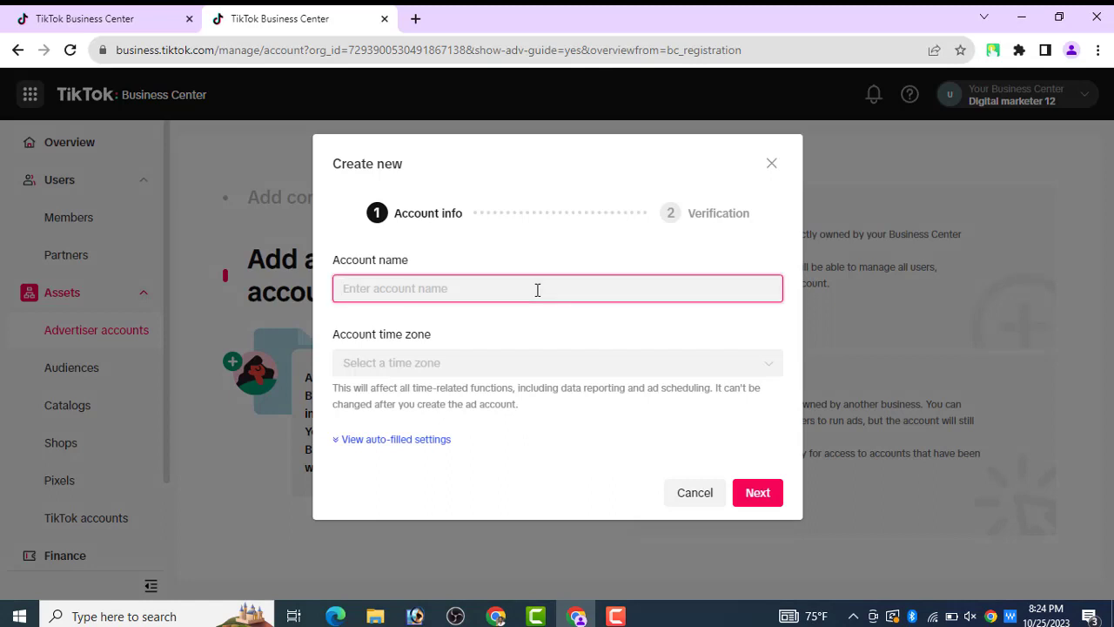
pyautogui.write('My adver')
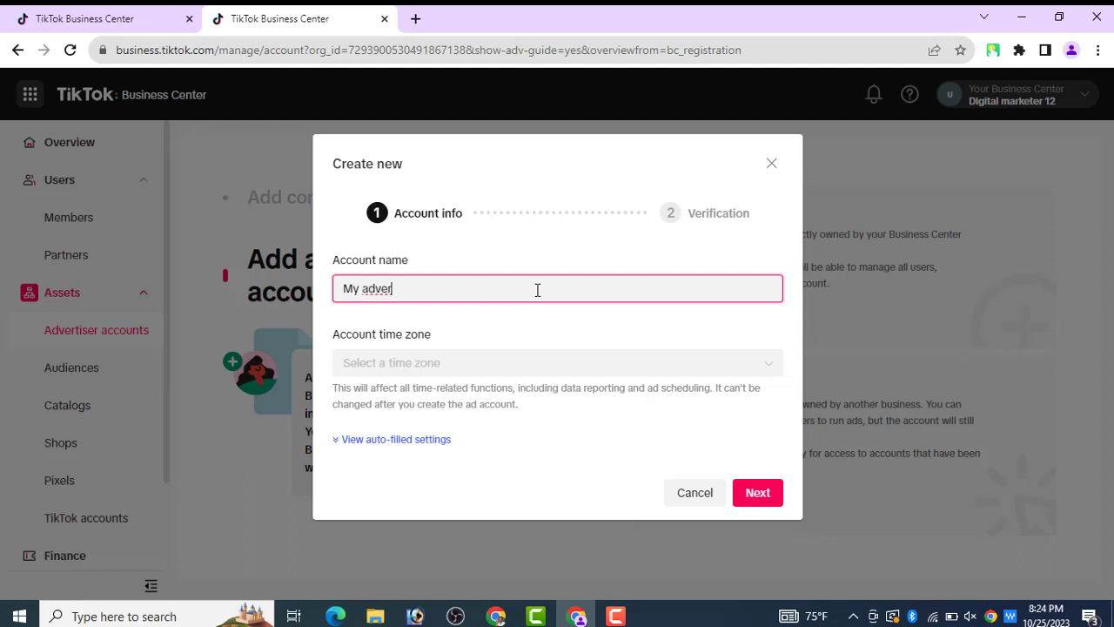
pyautogui.write('tising 1')
pyautogui.click(493, 374)
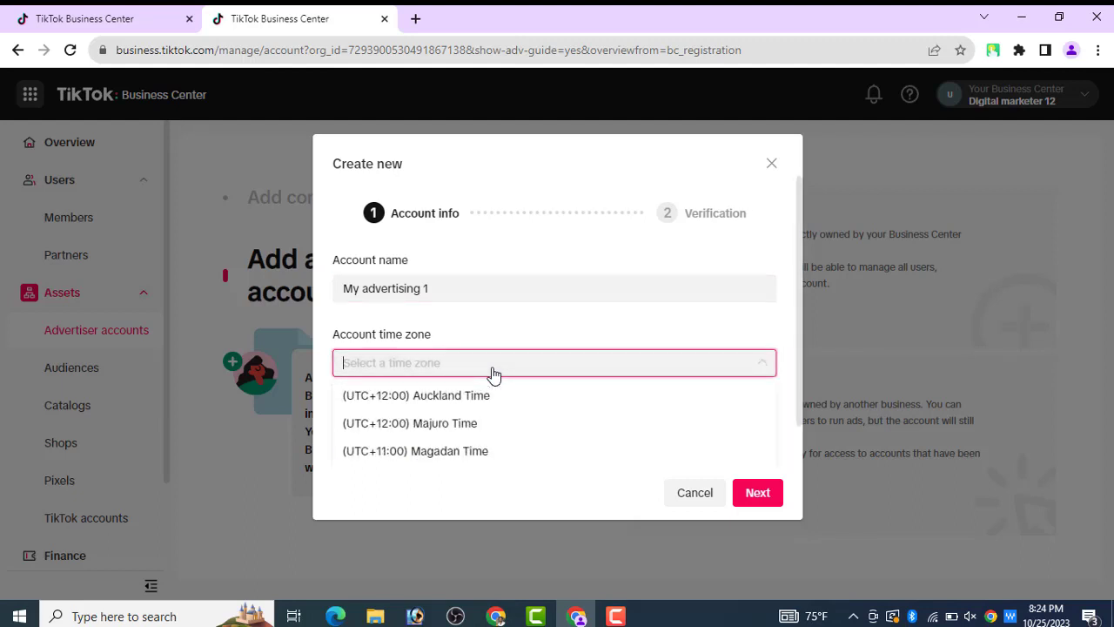
pyautogui.write('nnn')
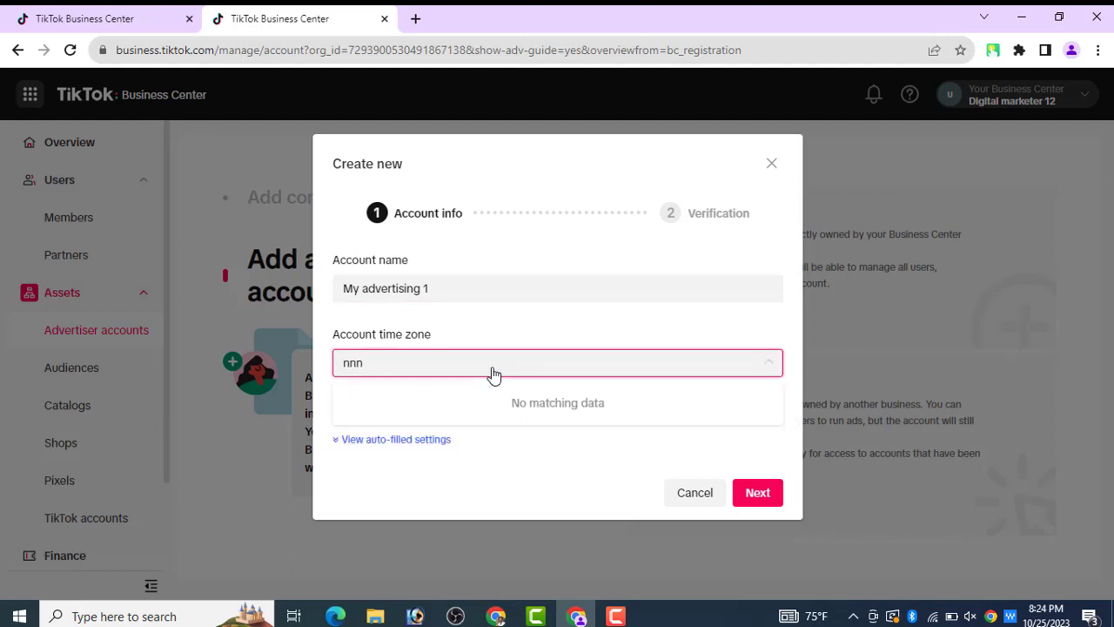
pyautogui.press('BackSpace')
pyautogui.press('BackSpace')
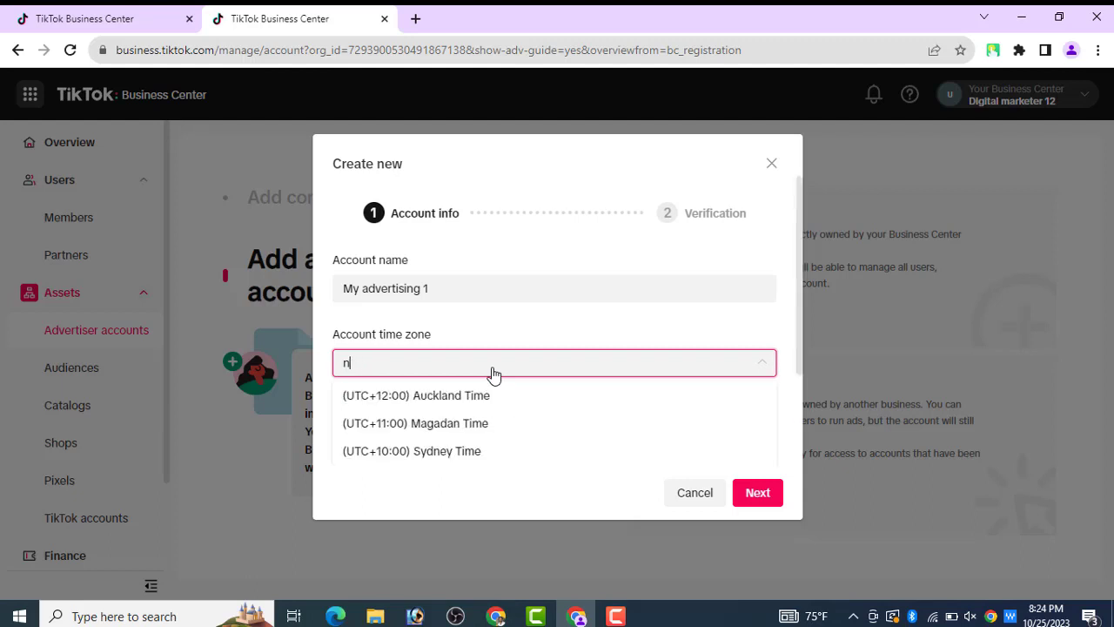
pyautogui.write('e')
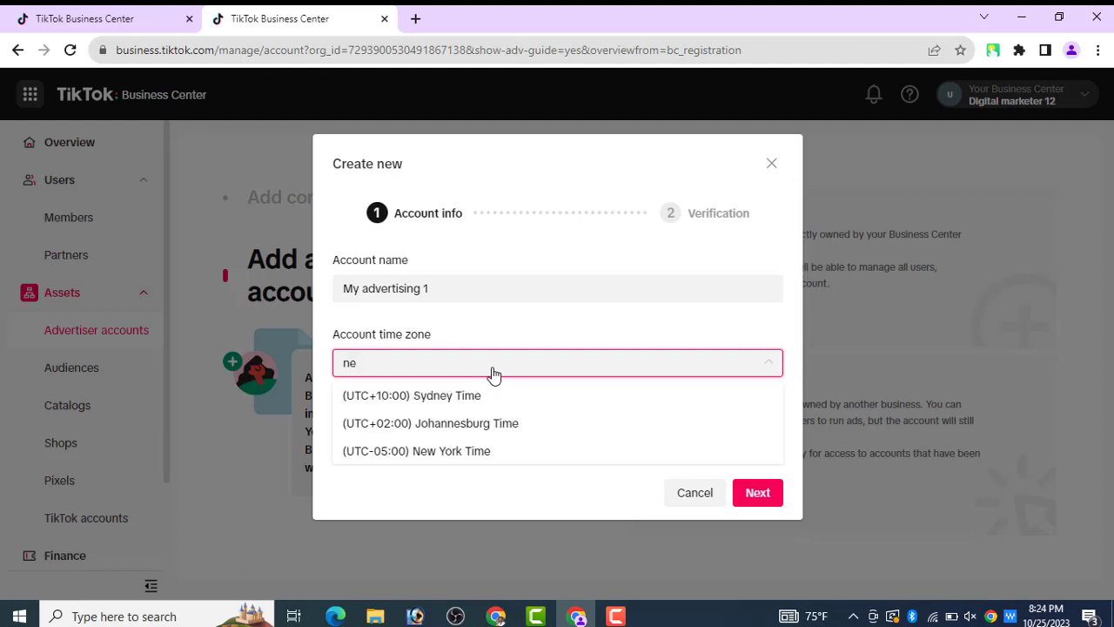
pyautogui.write('w')
pyautogui.click(441, 399)
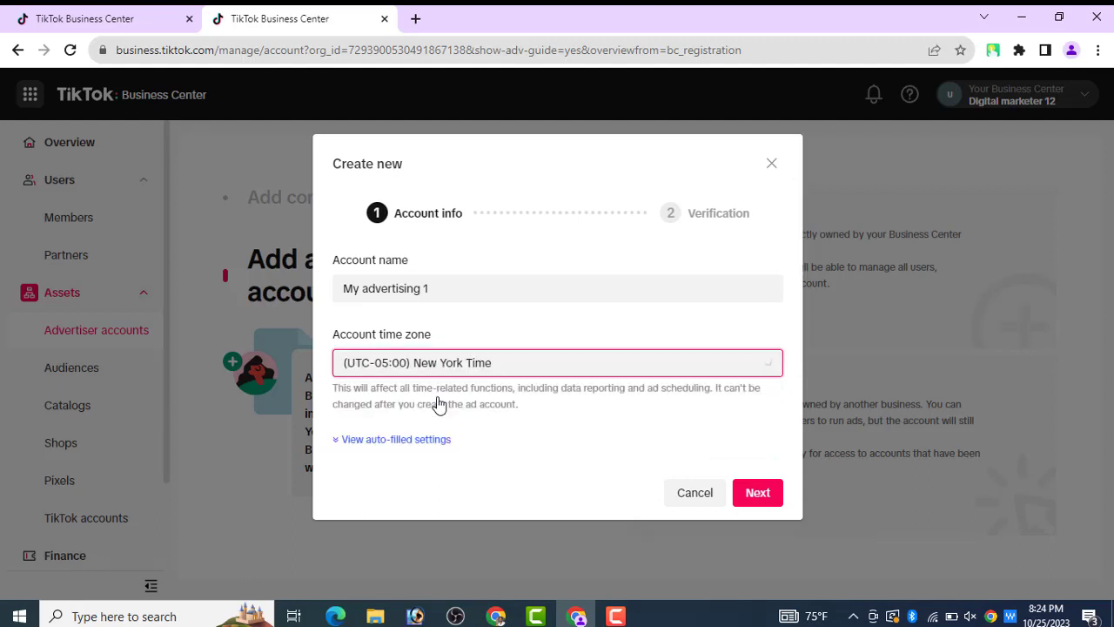
pyautogui.click(765, 507)
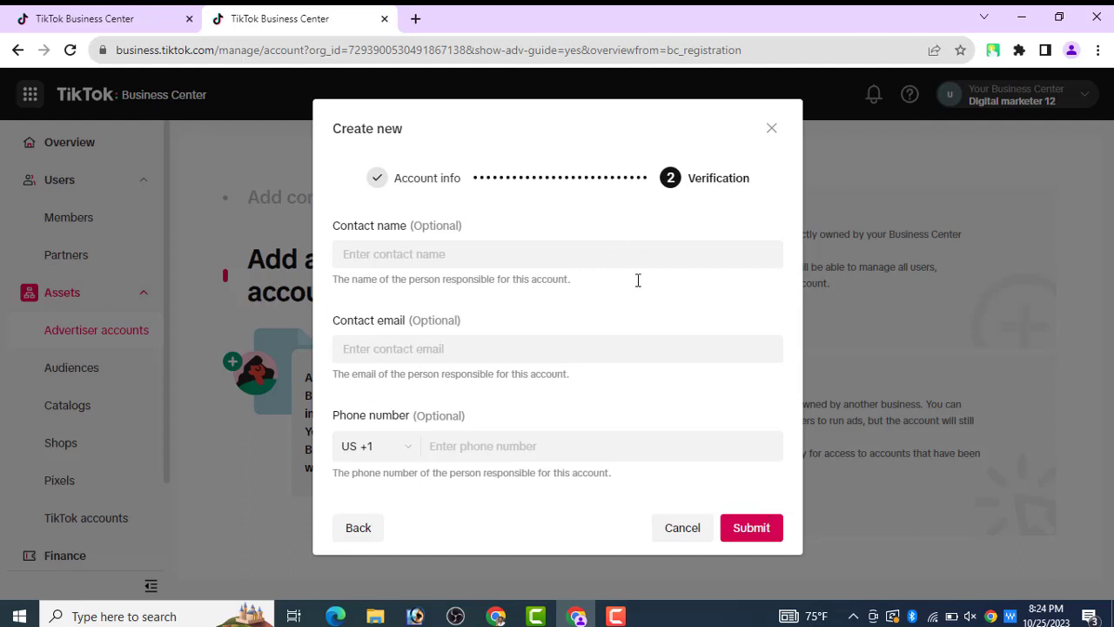
# - Enter the contact's name, moving the e-mail address from the name field into Contact email
pyautogui.click(589, 252)
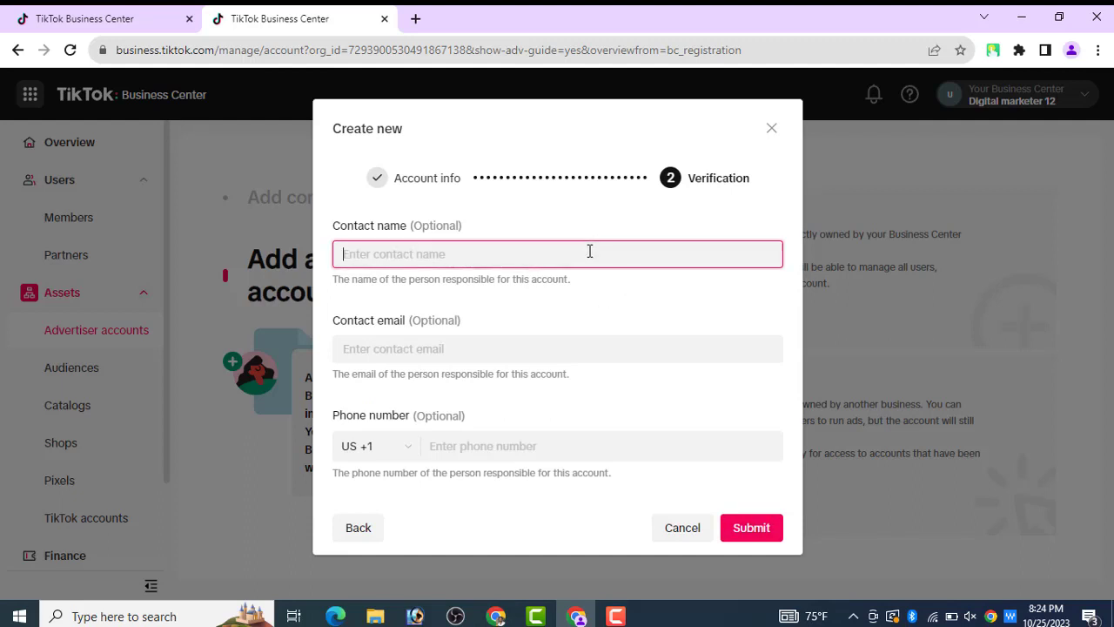
pyautogui.write('A')
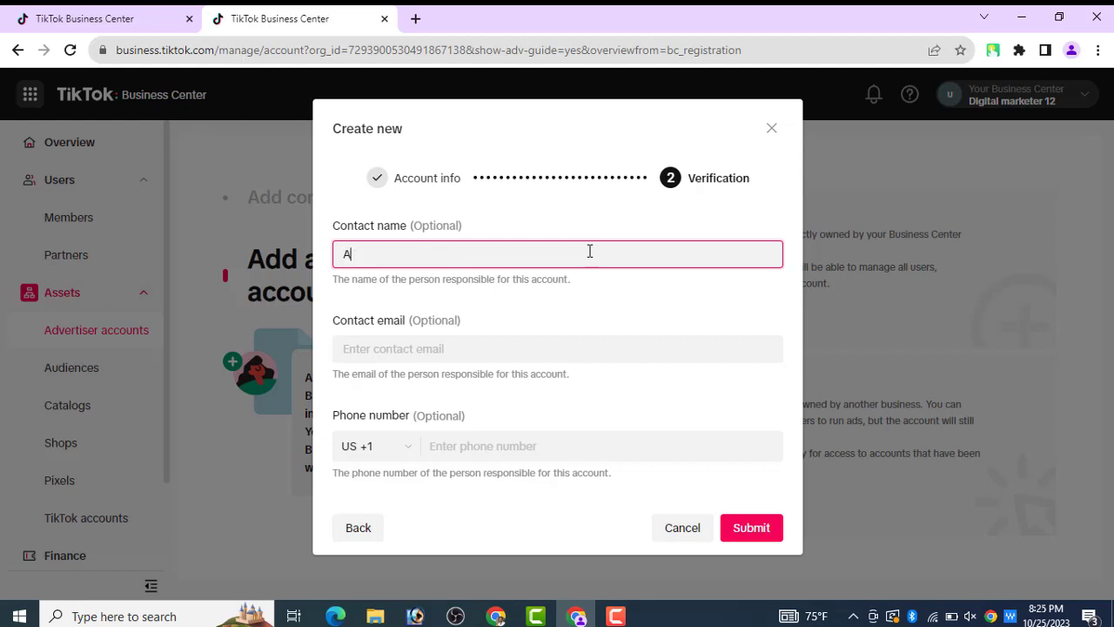
pyautogui.write('mirul')
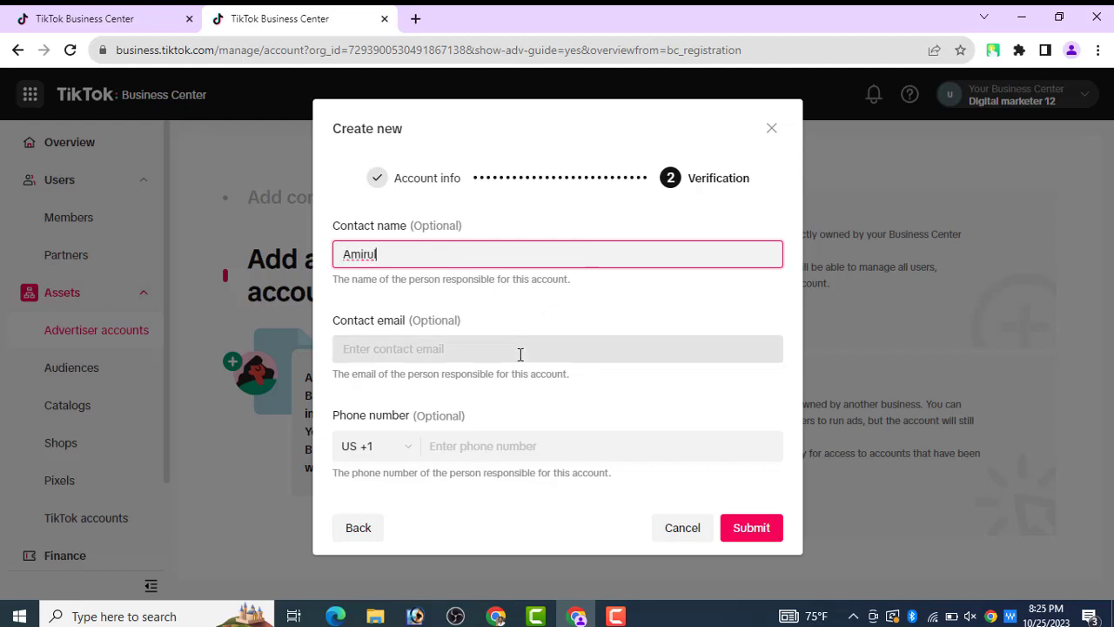
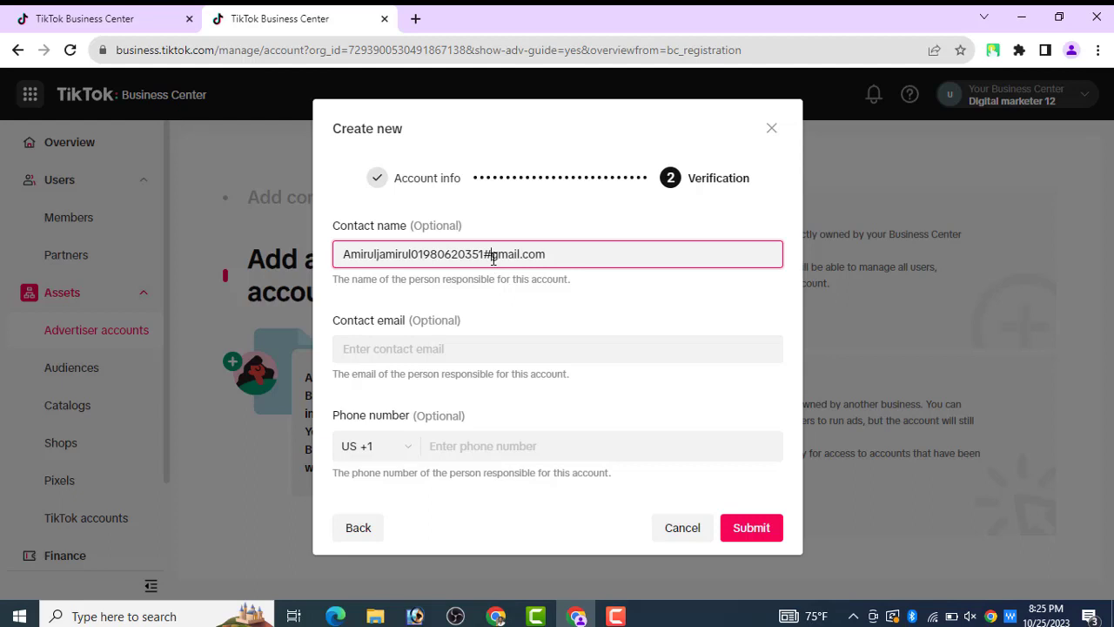
pyautogui.click(493, 255)
pyautogui.press('BackSpace')
pyautogui.moveTo(378, 252); pyautogui.dragTo(612, 255)
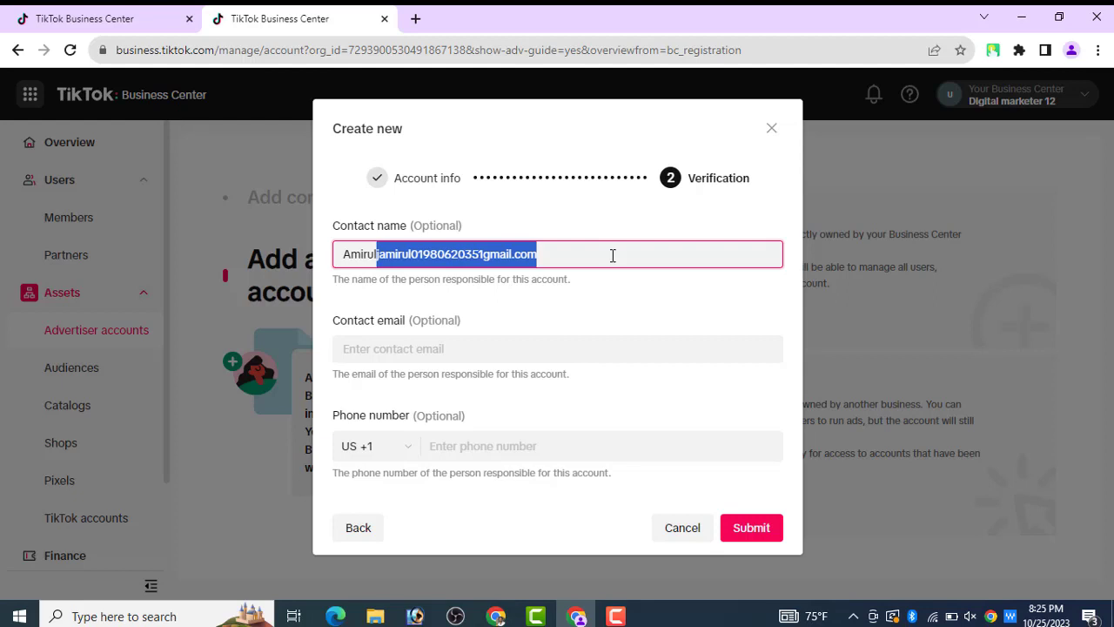
pyautogui.hotkey('ctrl', 'x')
pyautogui.click(522, 348)
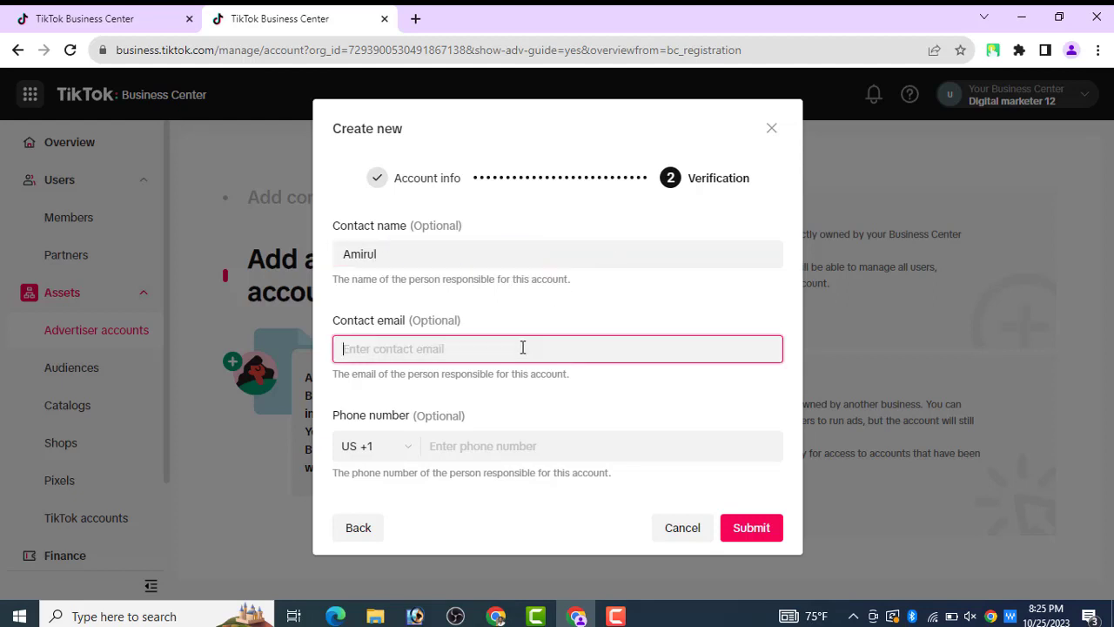
pyautogui.hotkey('ctrl', 'v')
# - Set the phone country code to Bangladesh +880, use the suggested number, and submit the account
pyautogui.click(413, 461)
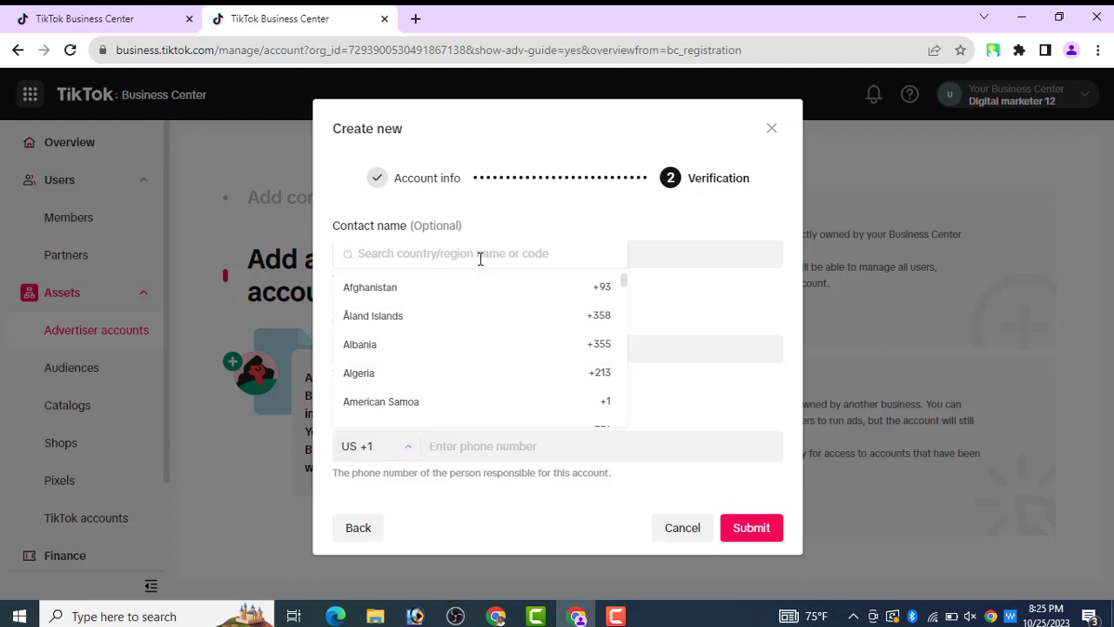
pyautogui.click(479, 253)
pyautogui.write('ba')
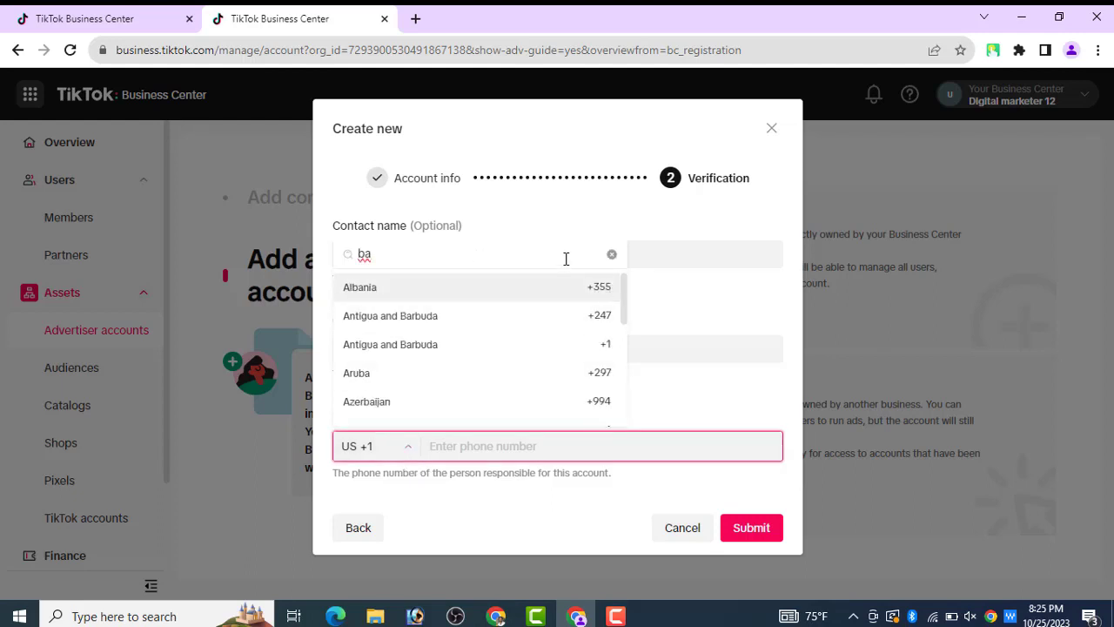
pyautogui.click(612, 255)
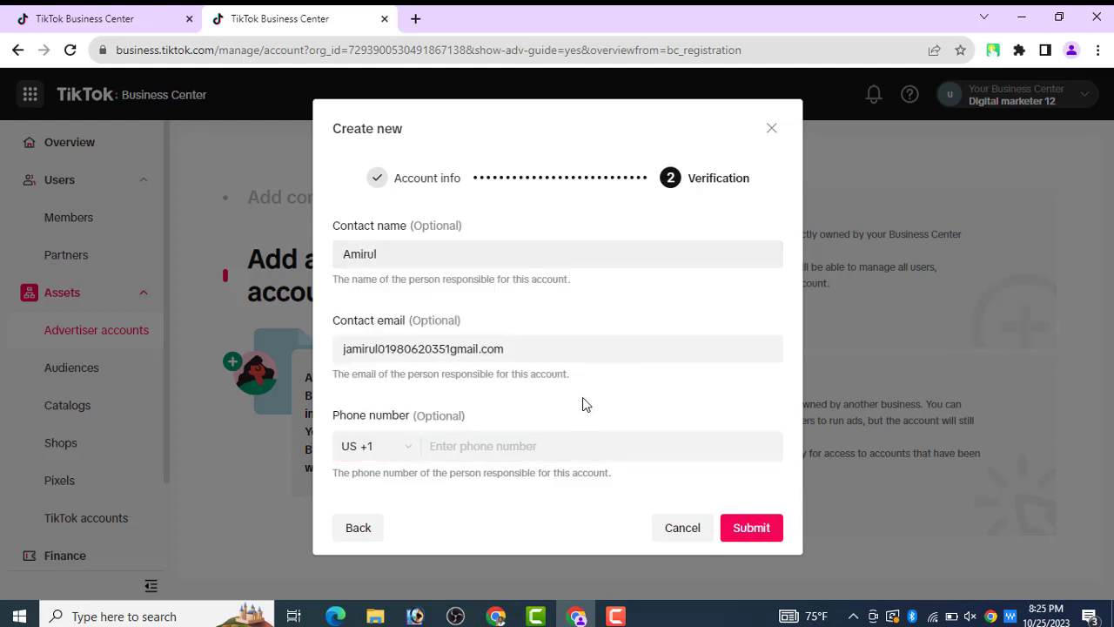
pyautogui.click(375, 448)
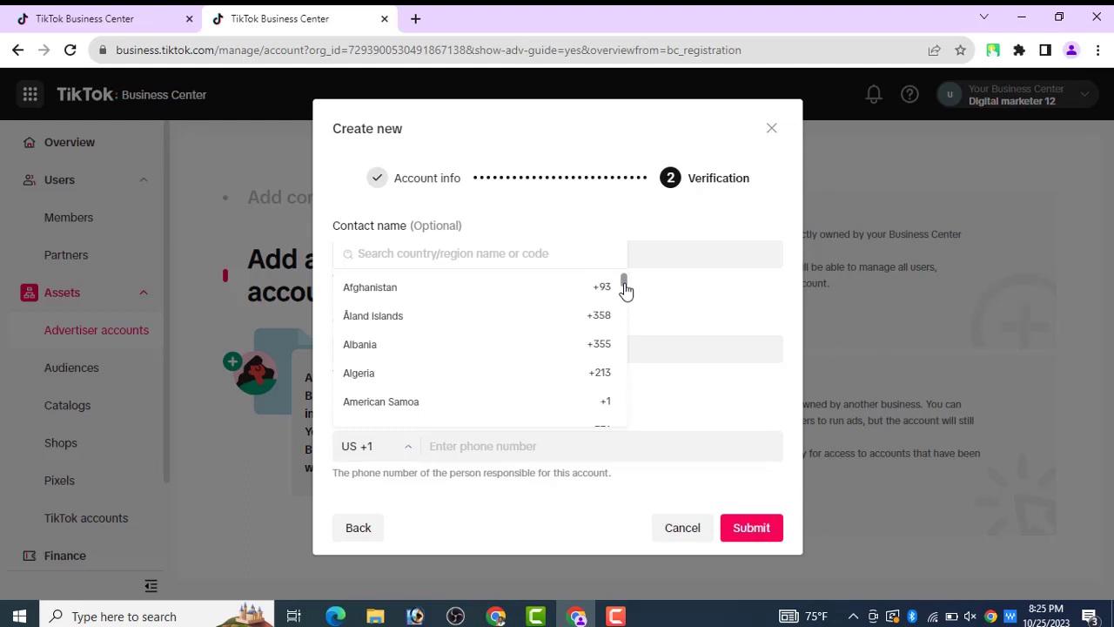
pyautogui.moveTo(624, 288); pyautogui.dragTo(626, 298)
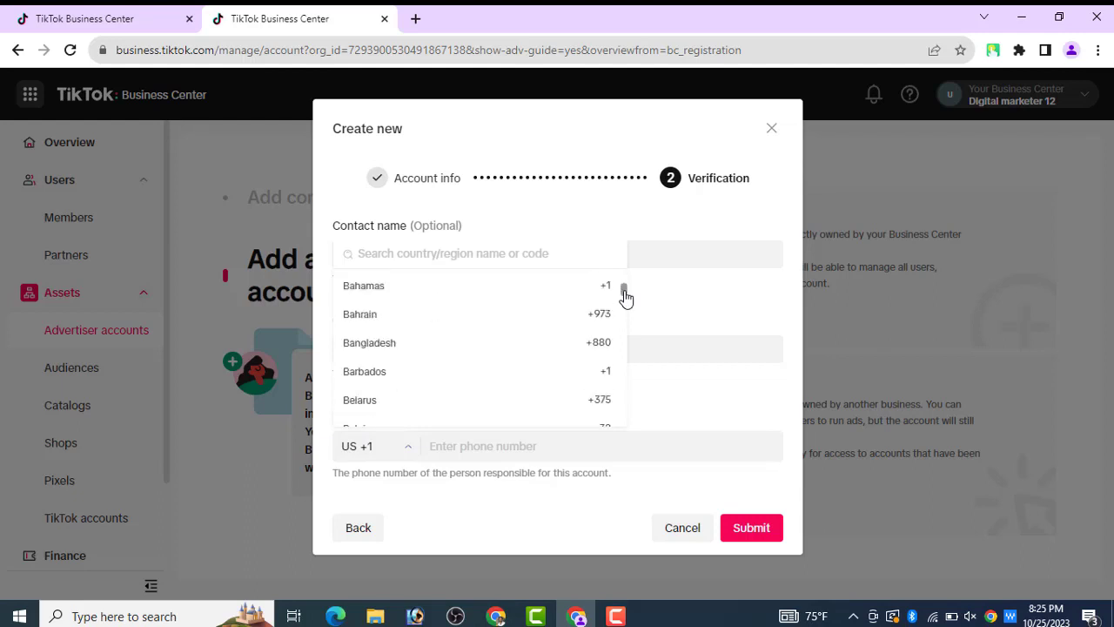
pyautogui.click(538, 349)
pyautogui.click(479, 446)
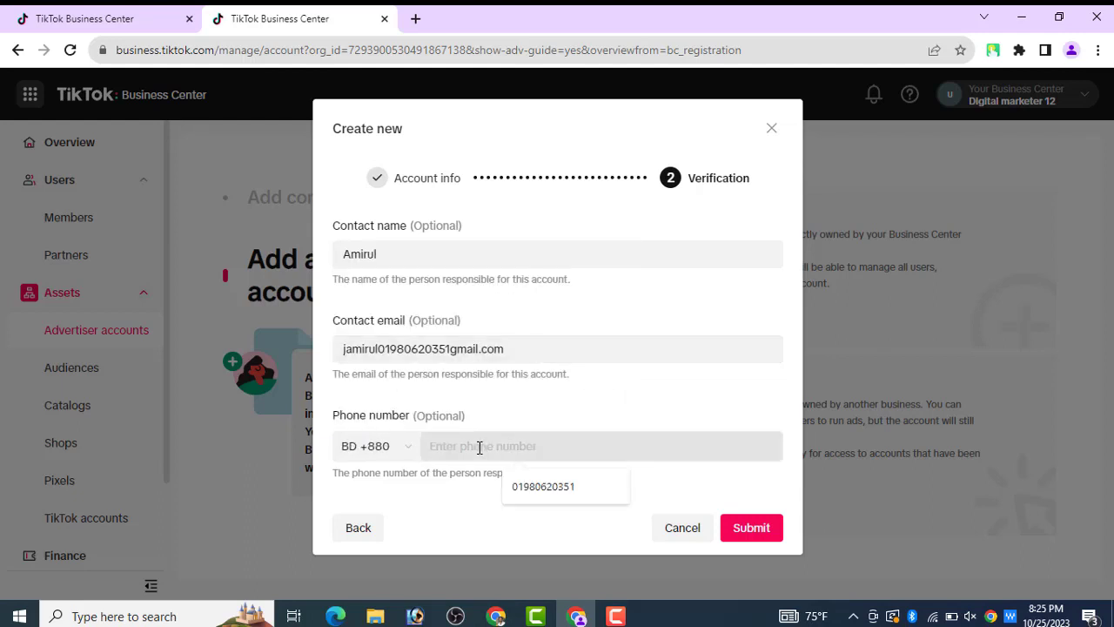
pyautogui.click(522, 485)
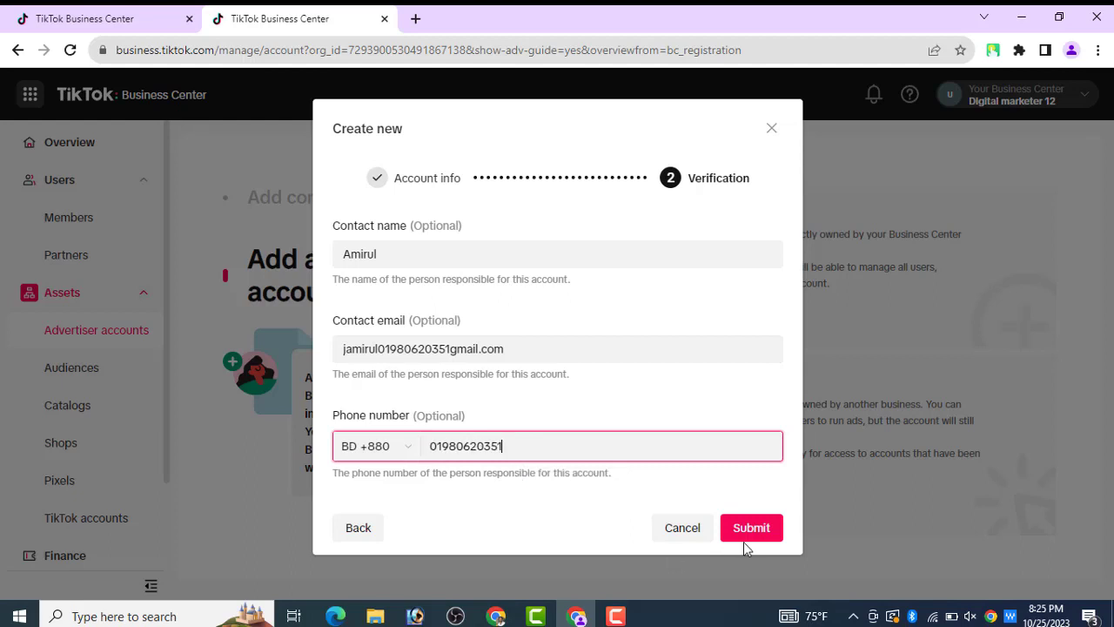
pyautogui.click(745, 537)
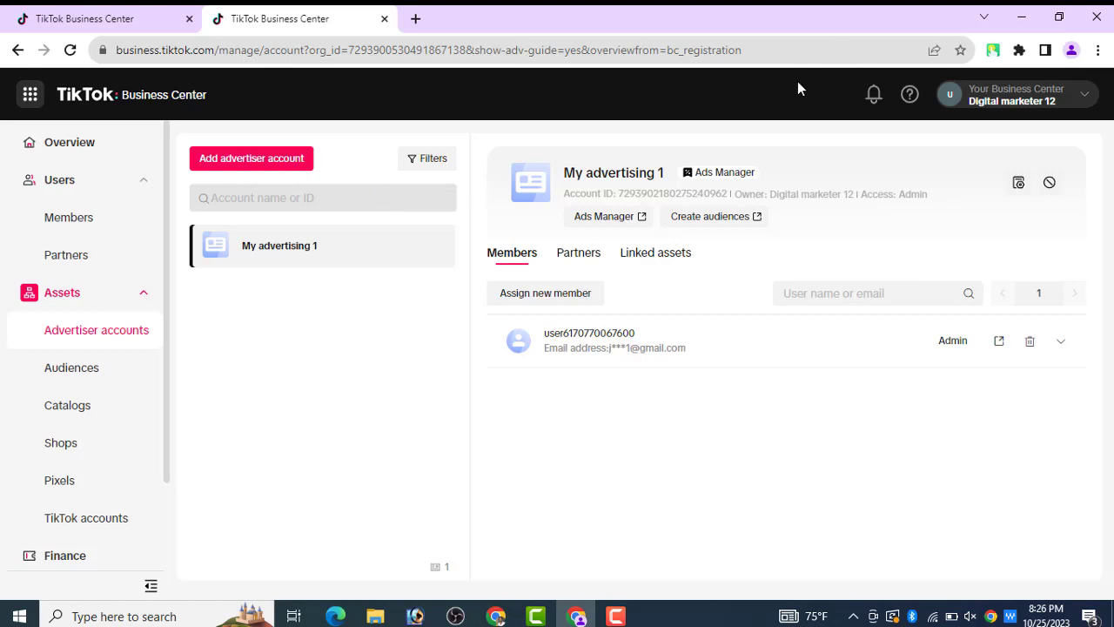
# - Check and close the TouchVPN status panel, then open My advertising 1 in Ads Manager
pyautogui.click(993, 50)
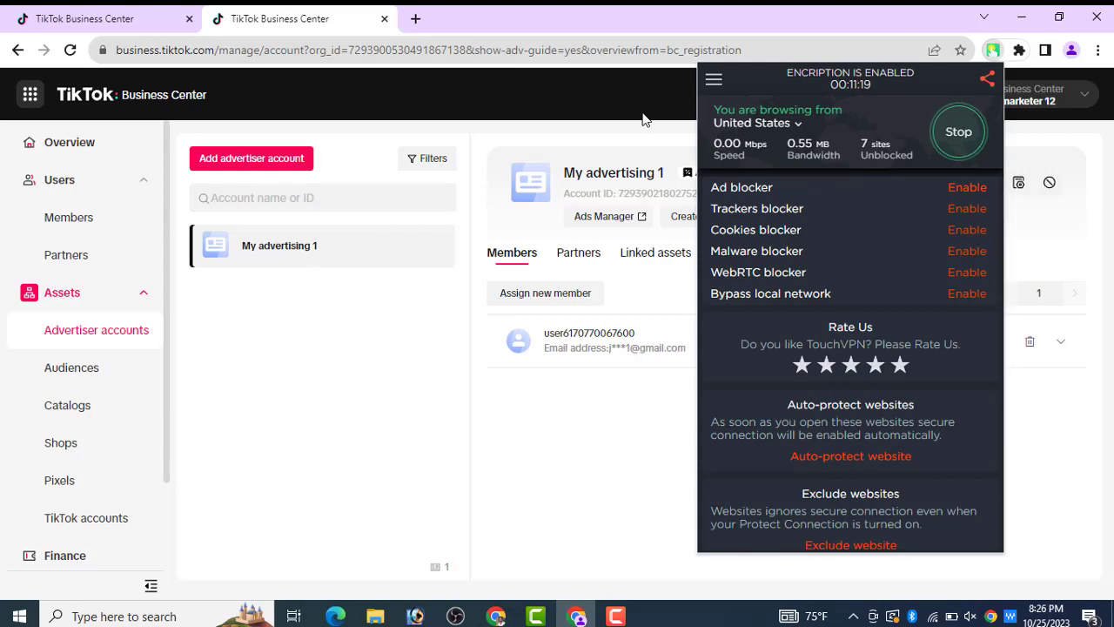
pyautogui.click(642, 119)
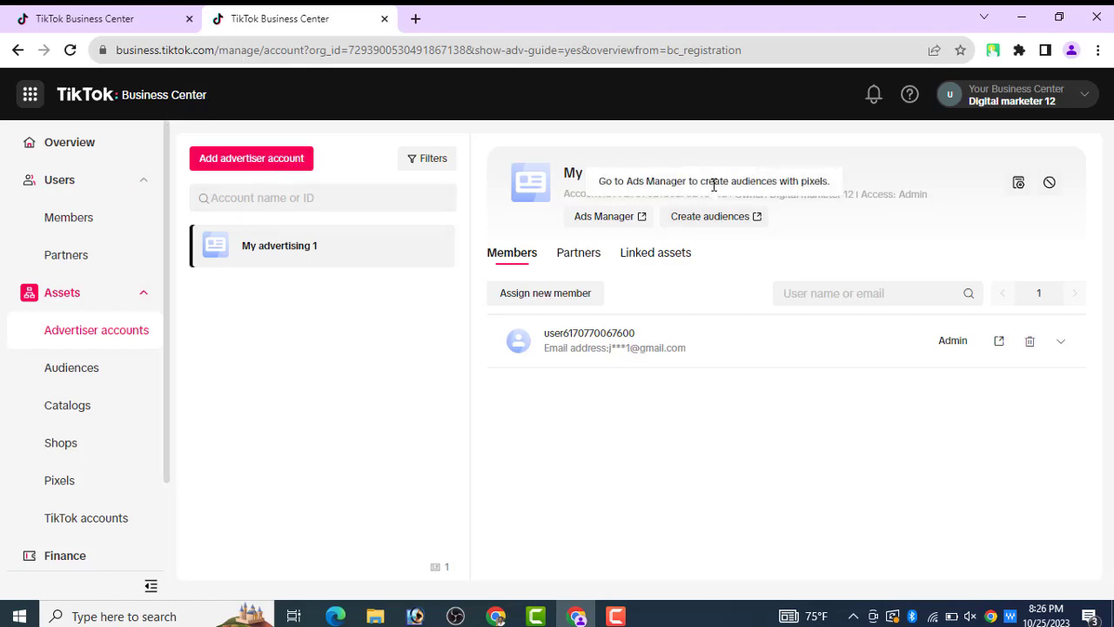
pyautogui.click(592, 223)
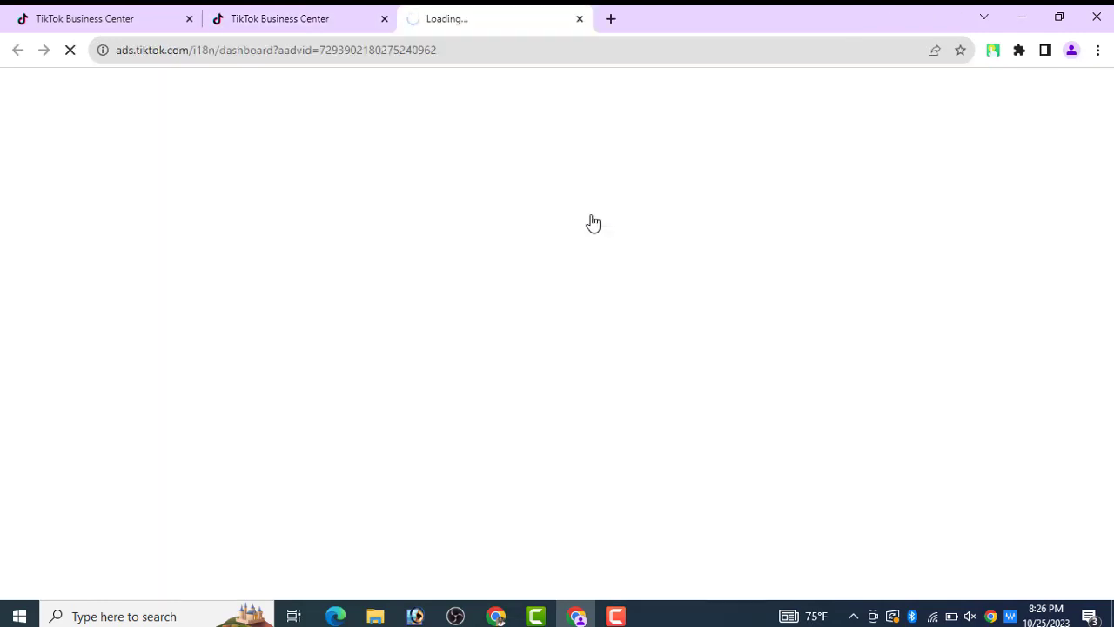
# - Close the Ads Manager tab and return to the My advertising 1 account page
pyautogui.hotkey('ctrl', 'w')
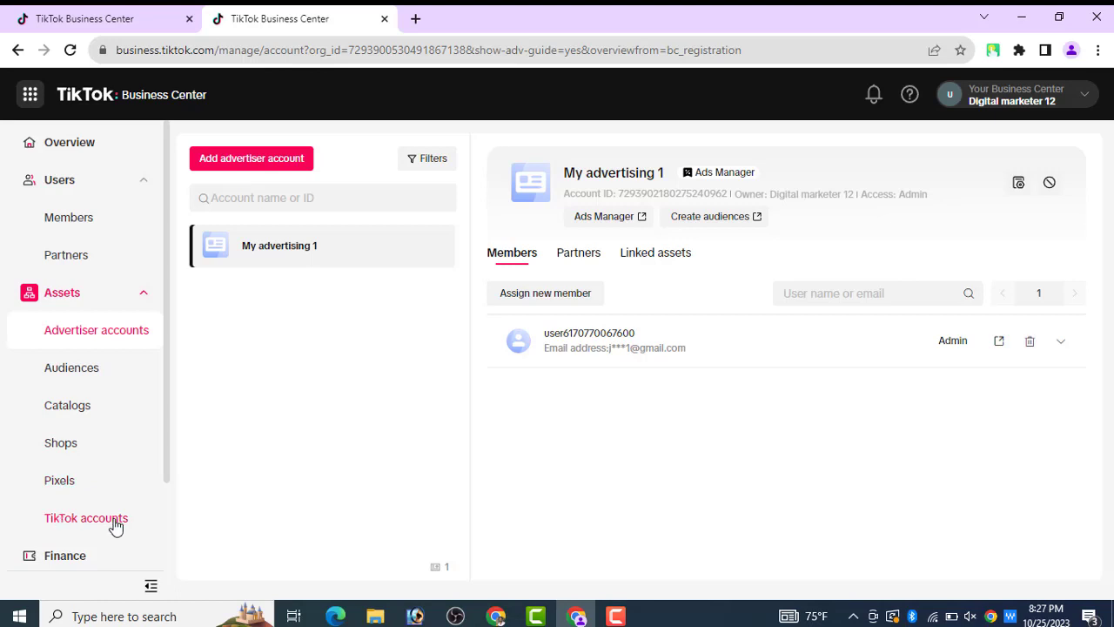
pyautogui.scroll(-1, 149, 522)
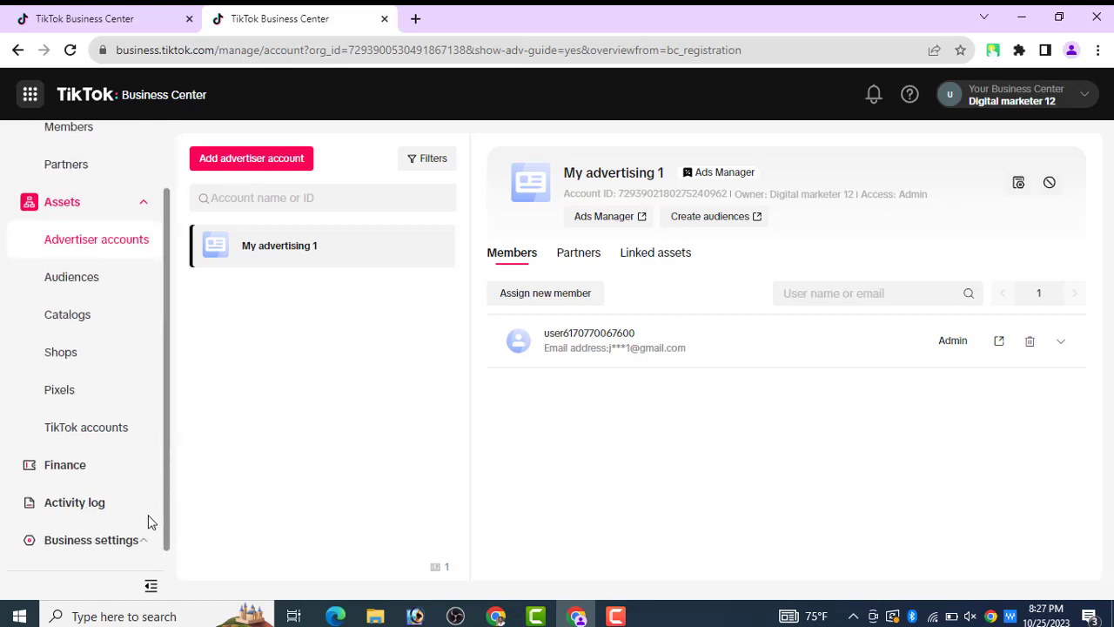